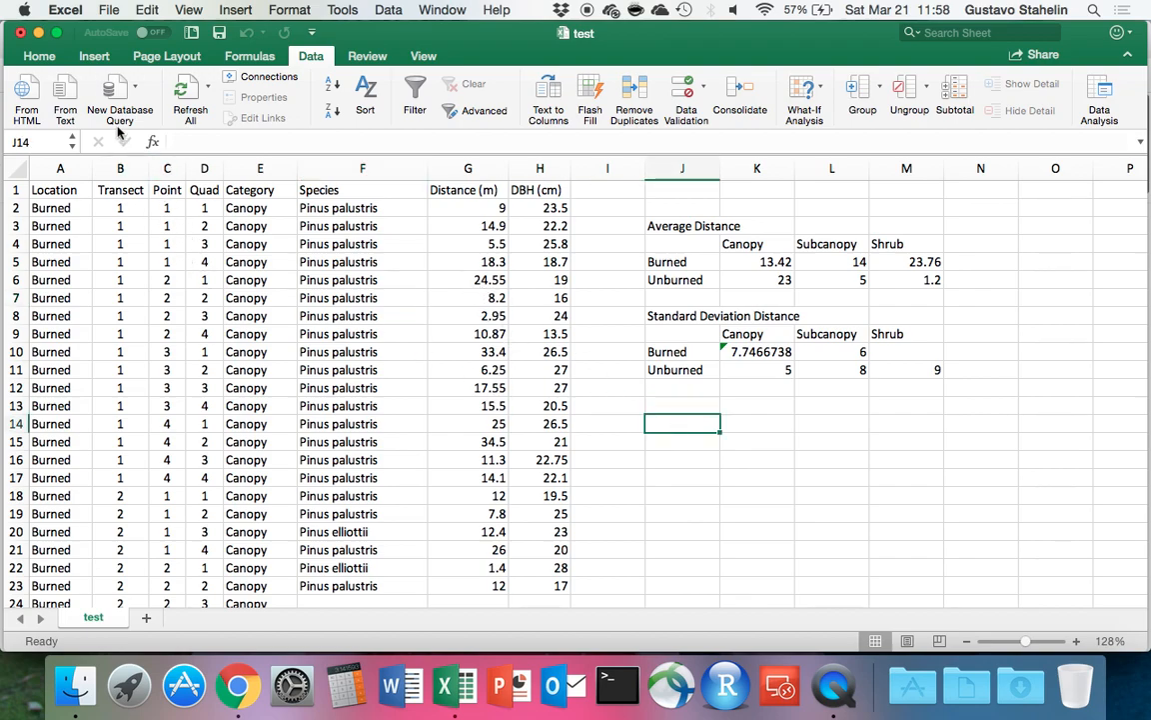
Create a PivotTable from the data range test!$A$1:$H$385 on a new worksheet.
left_click(166, 284)
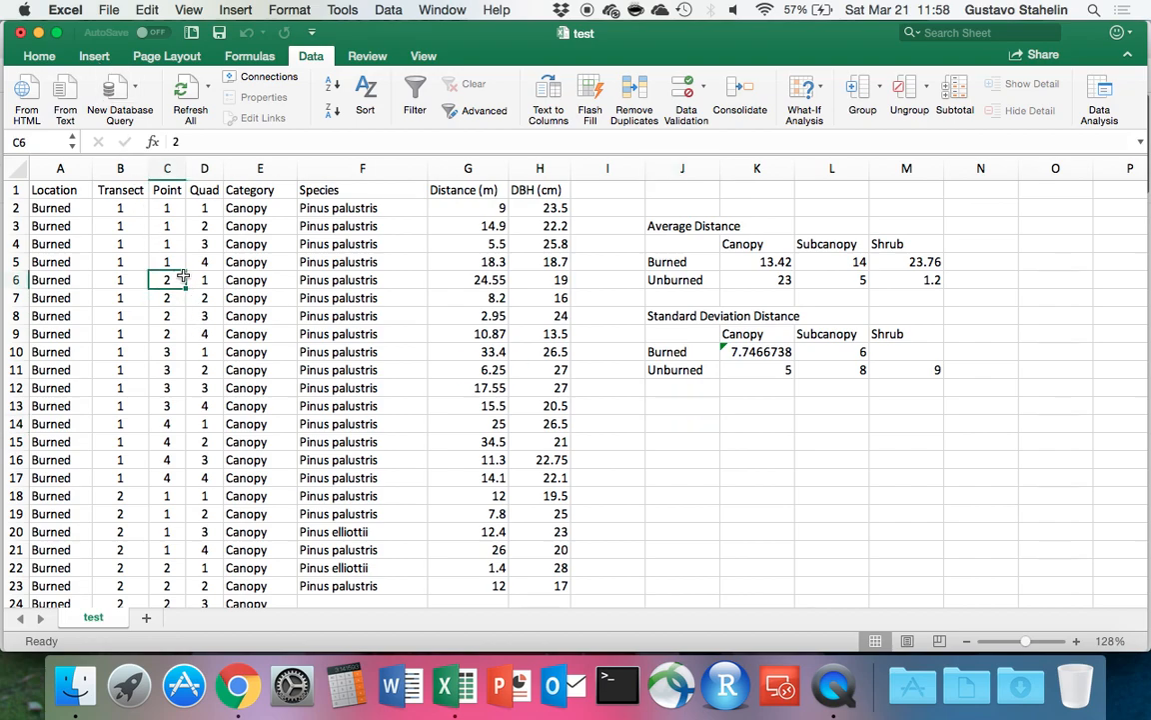
left_click(95, 57)
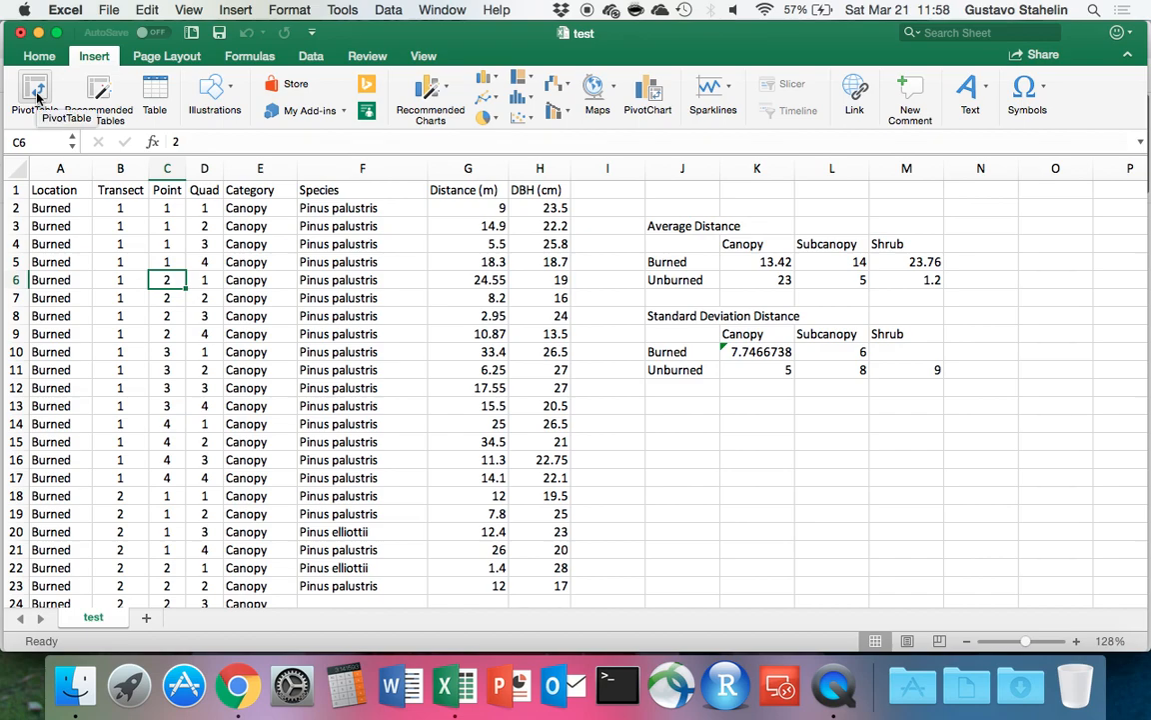
left_click(36, 95)
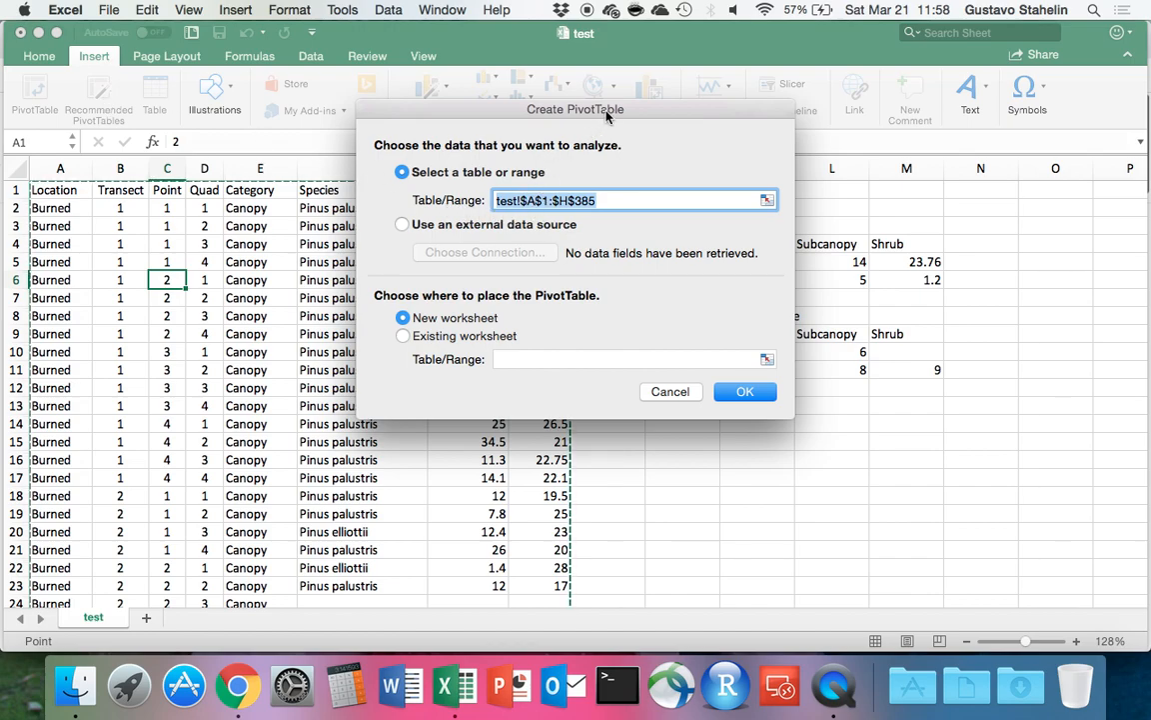
left_click_drag(611, 110, 842, 85)
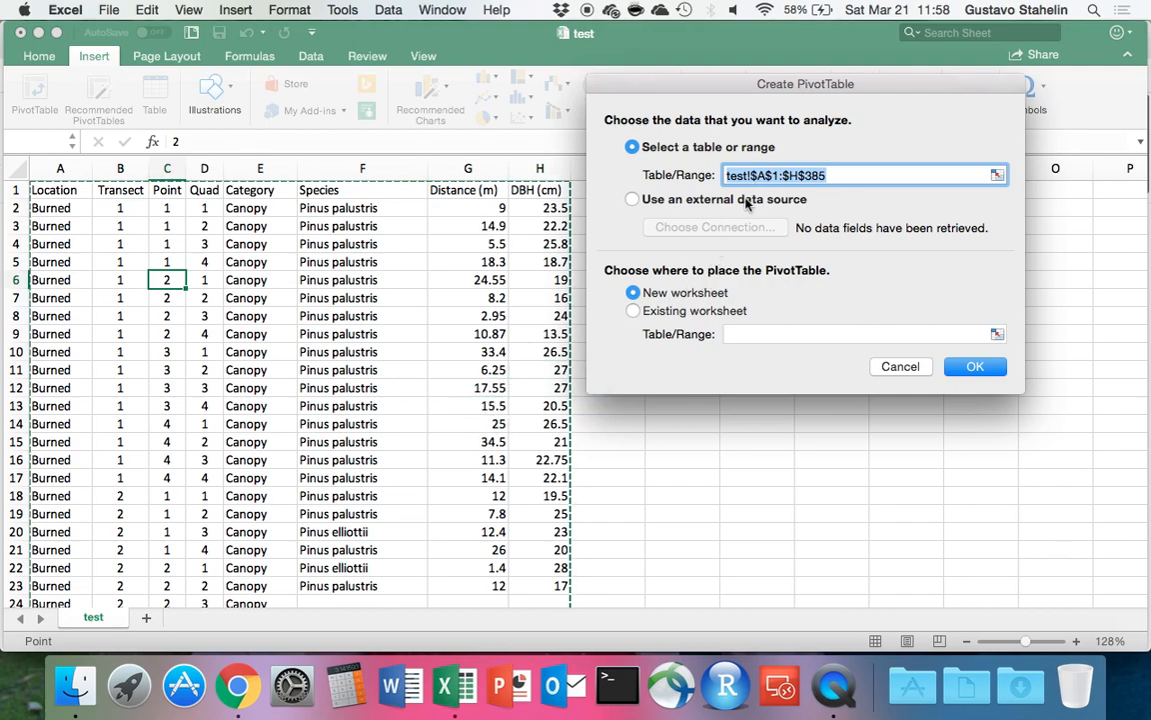
left_click(663, 295)
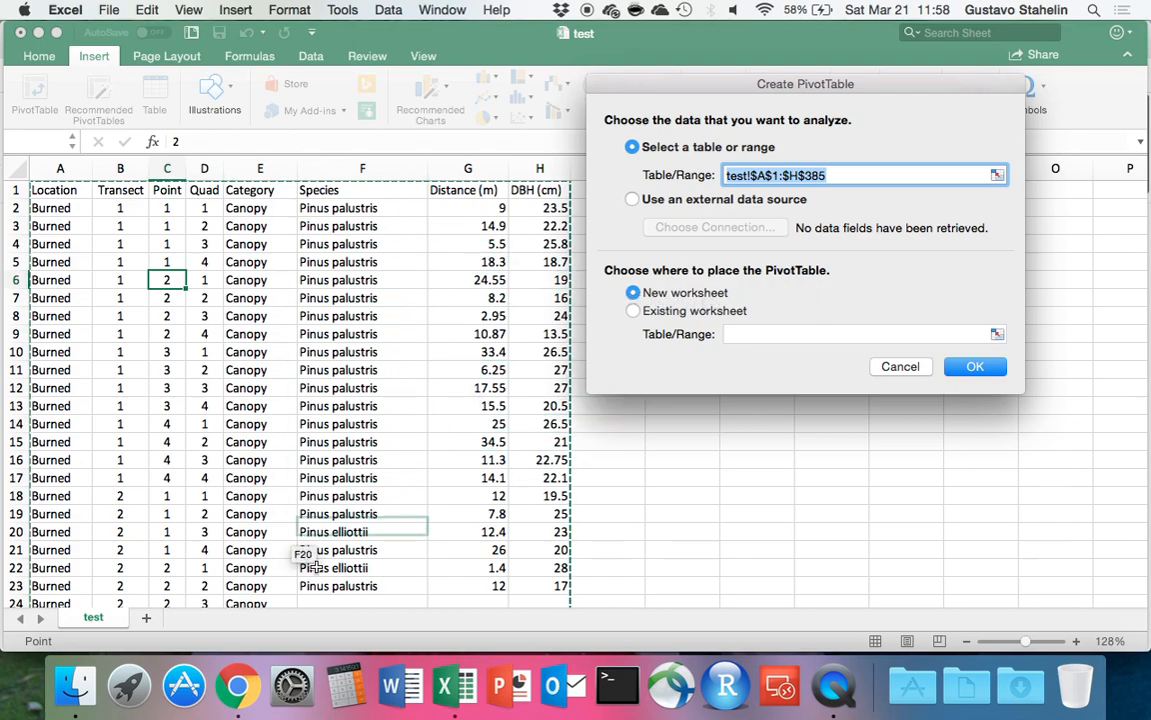
left_click(974, 367)
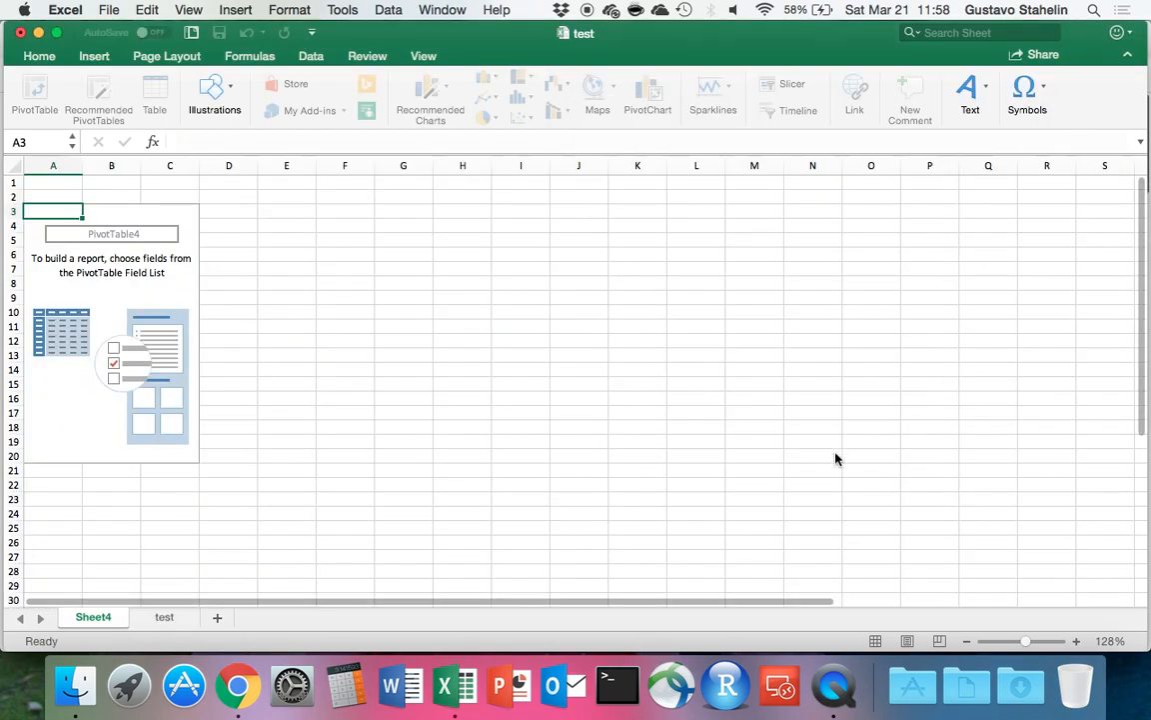
left_click(85, 620)
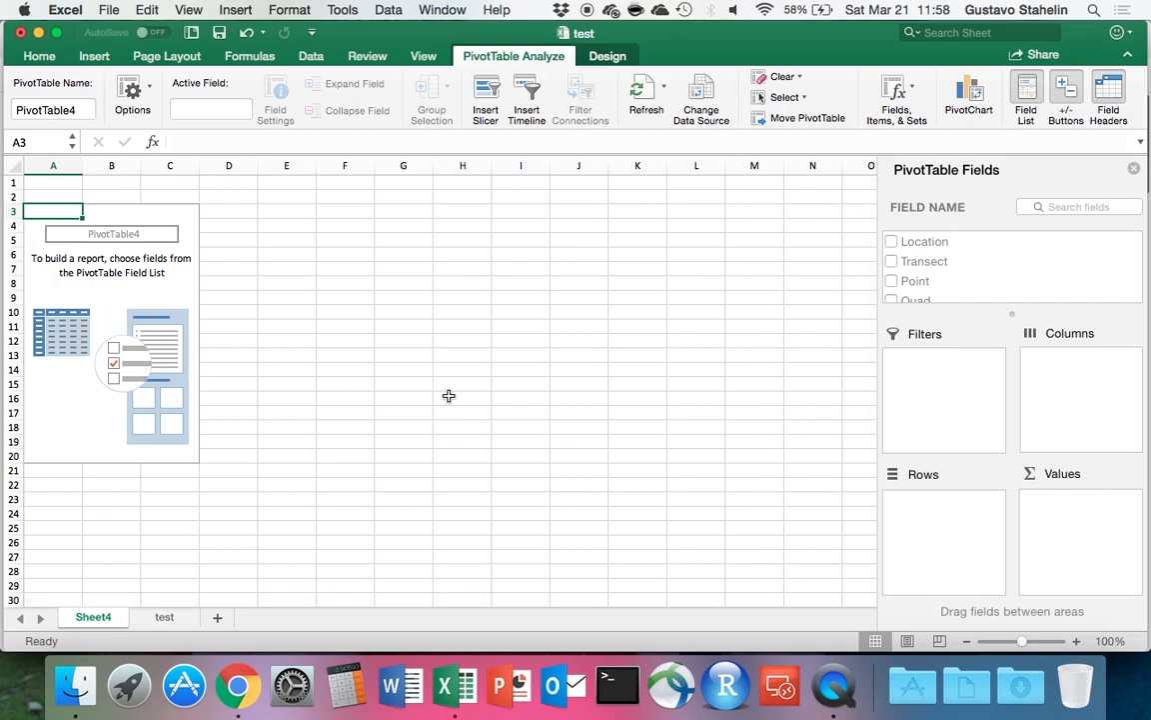
Add the Location and Category fields to the PivotTable as count values.
left_click(892, 242)
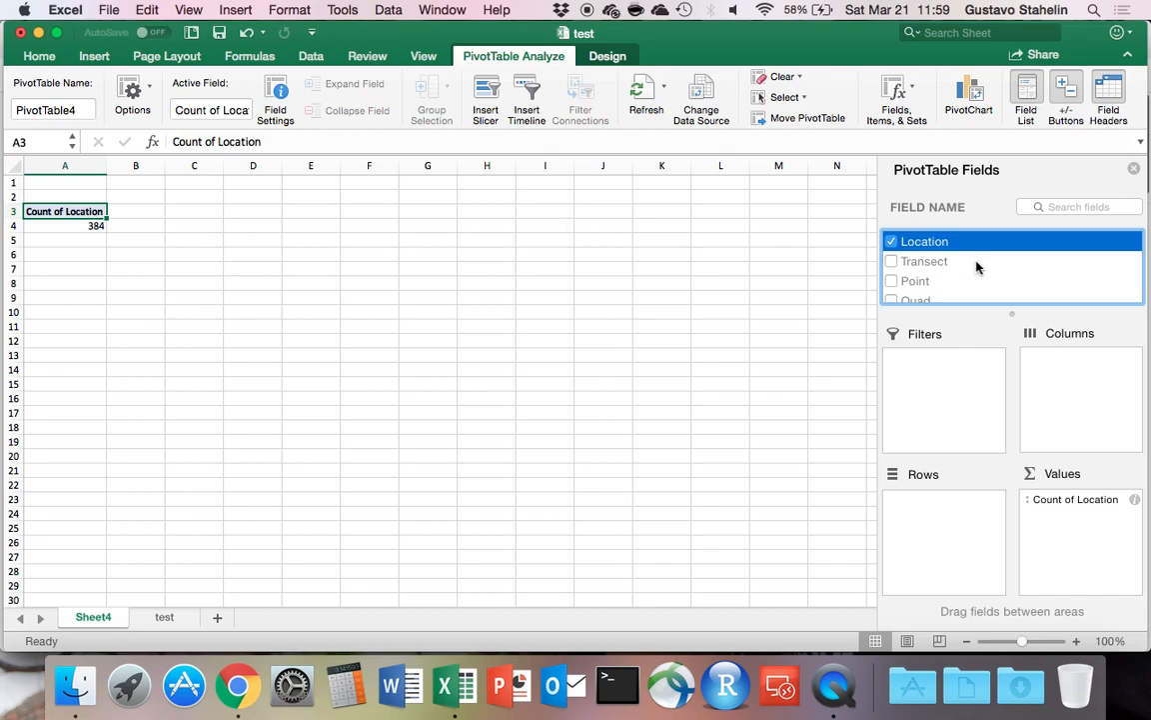
scroll(965, 298, "down", 5)
scroll(965, 297, "up", 1)
left_click(892, 252)
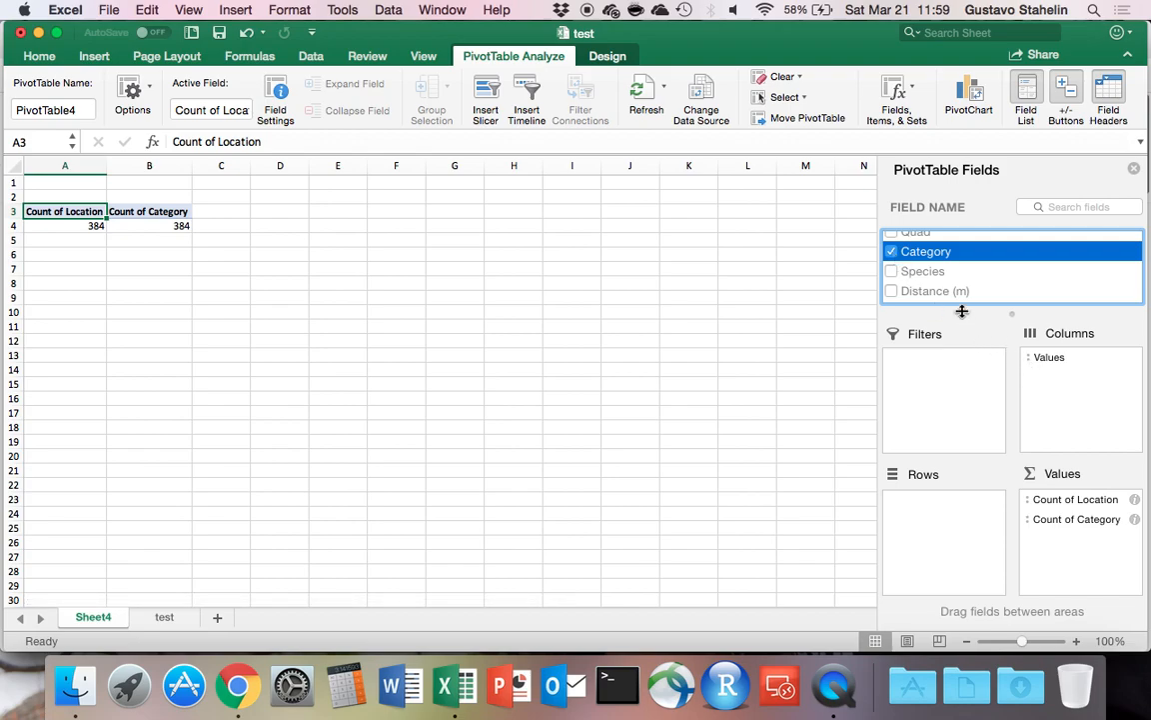
scroll(937, 262, "up", 4)
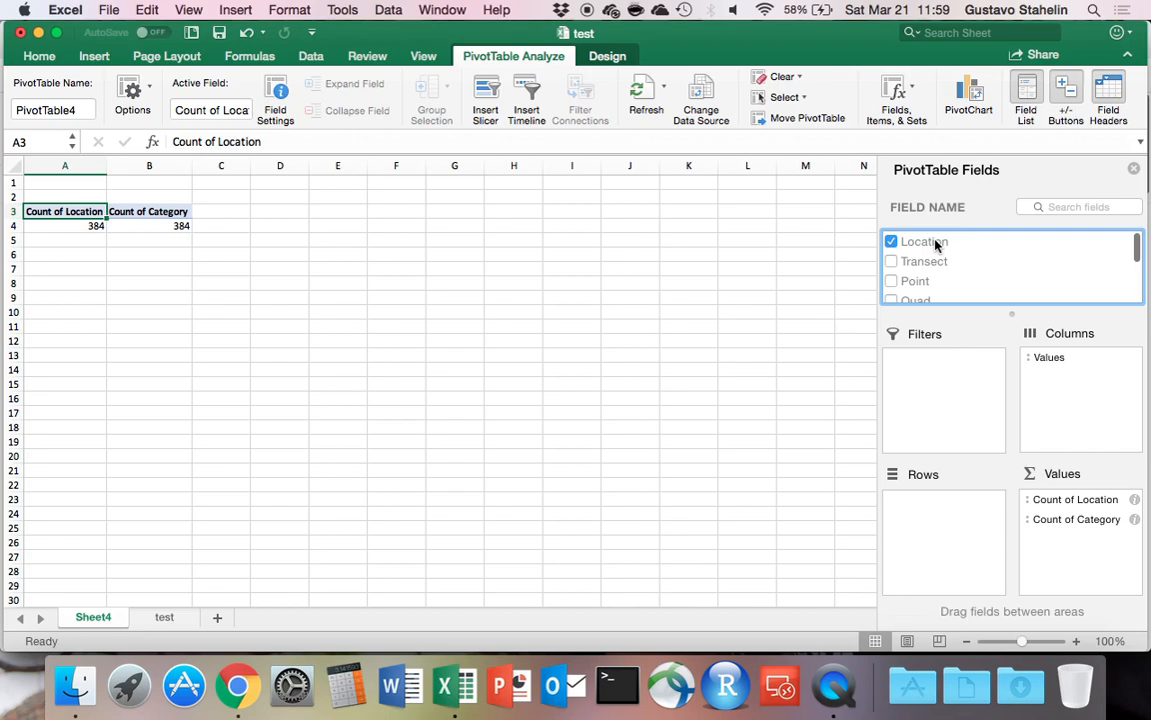
Place Location as the outer row field of the PivotTable and Category as the row field beneath it.
mouse_move(935, 243)
left_mouse_down()
mouse_move(964, 404)
mouse_move(949, 509)
left_mouse_up()
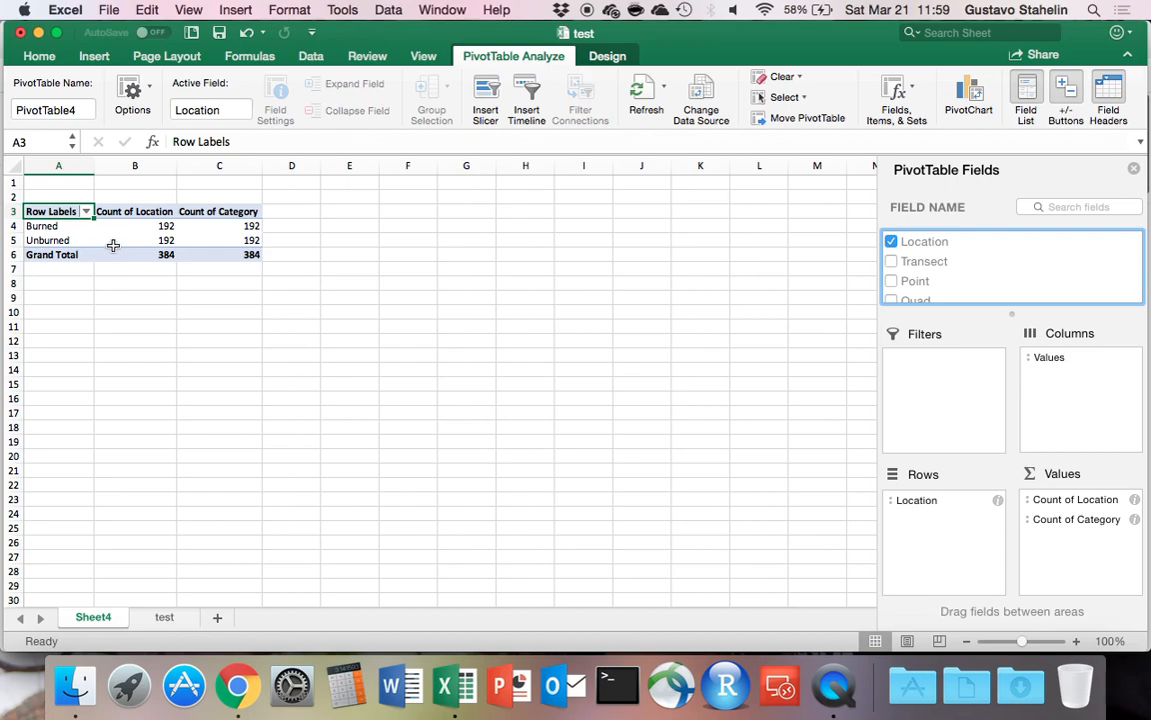
scroll(938, 268, "down", 2)
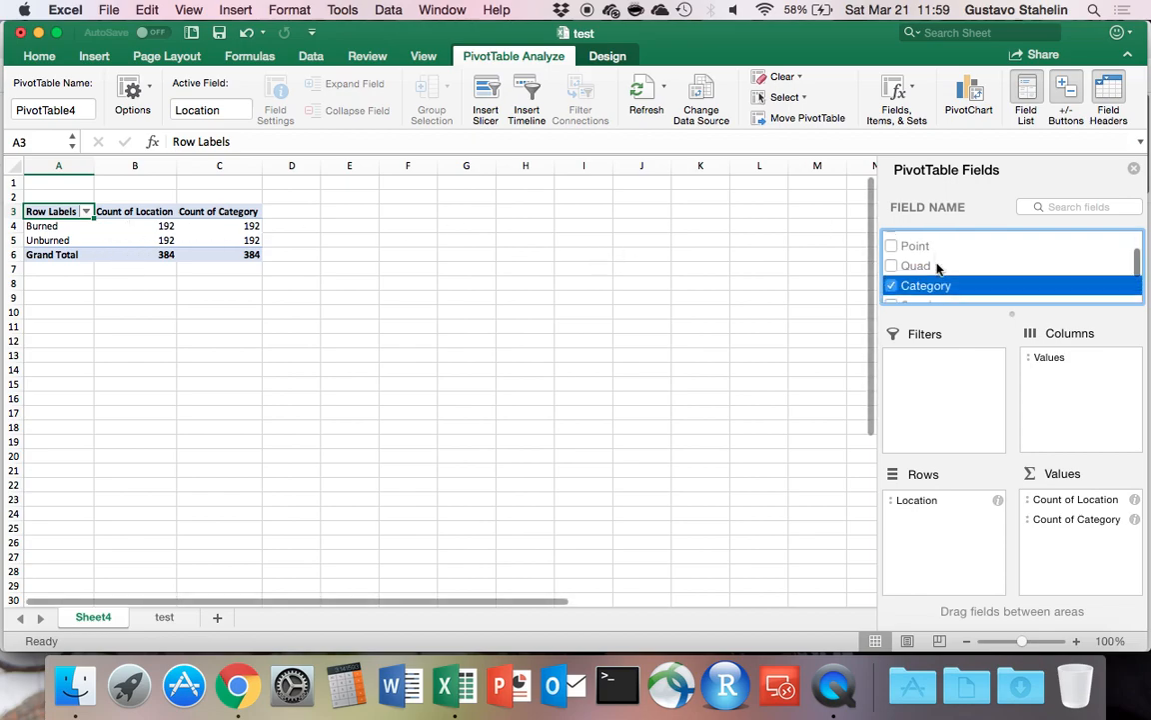
mouse_move(940, 271)
left_mouse_down()
mouse_move(958, 522)
mouse_move(956, 512)
left_mouse_up()
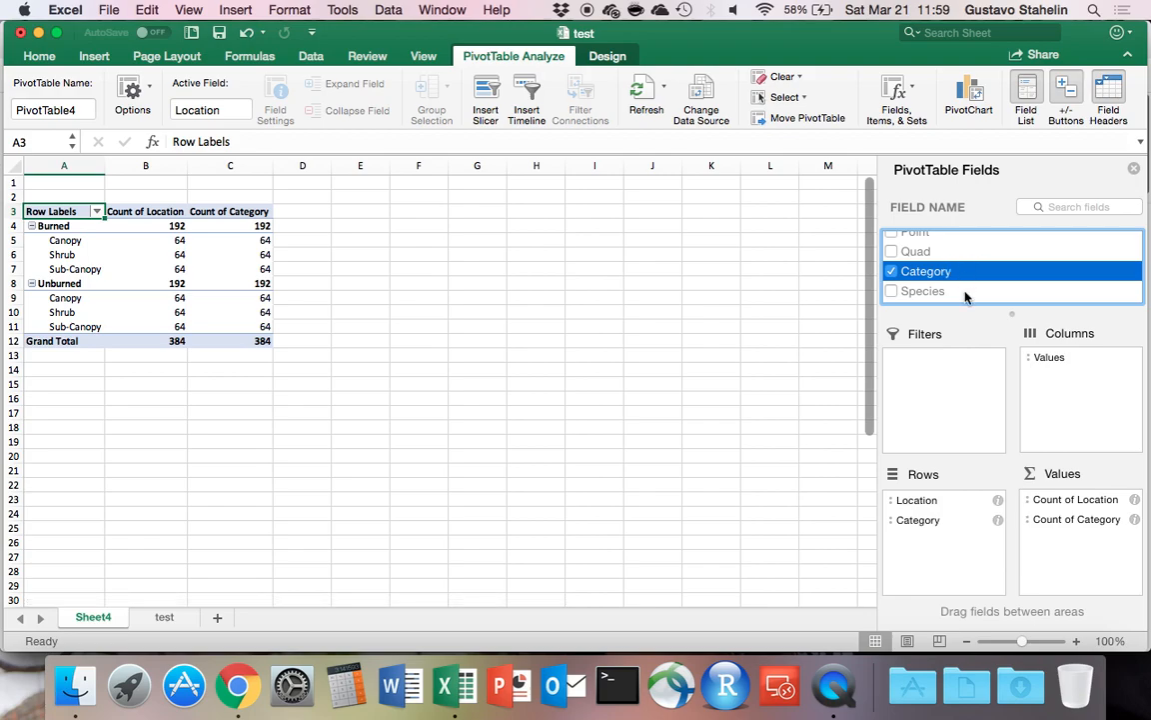
Add the Distance (m) and DBH (cm) fields to the PivotTable's values.
scroll(945, 290, "down", 2)
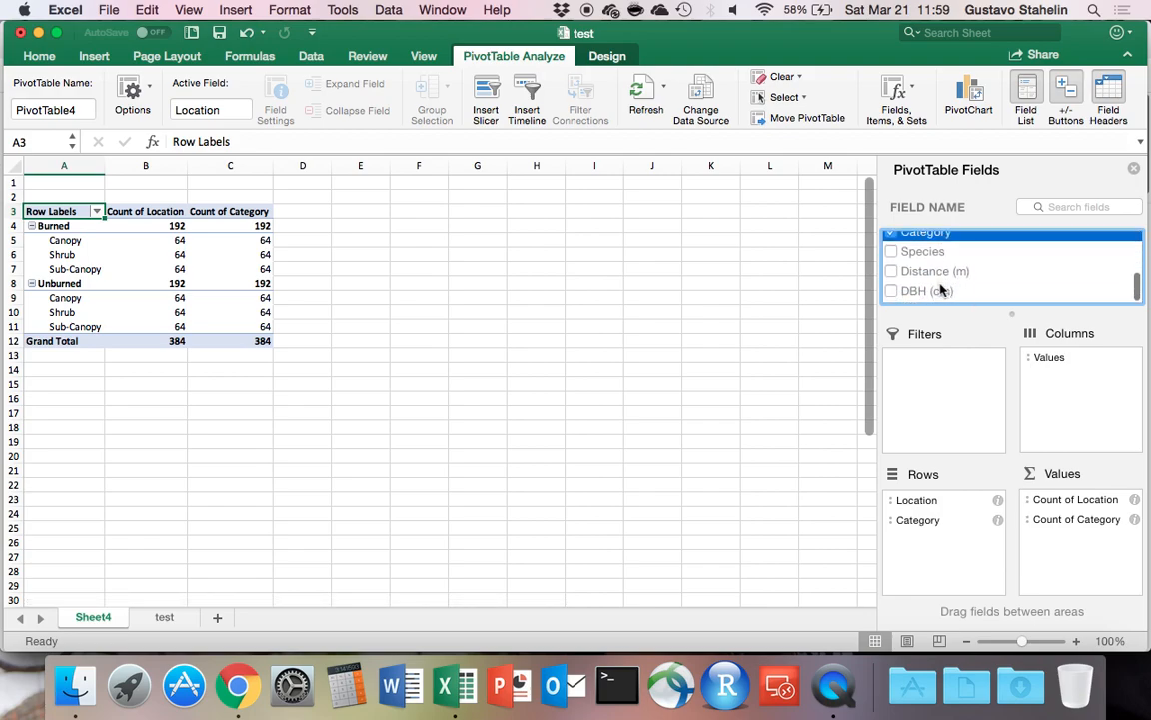
left_click(890, 277)
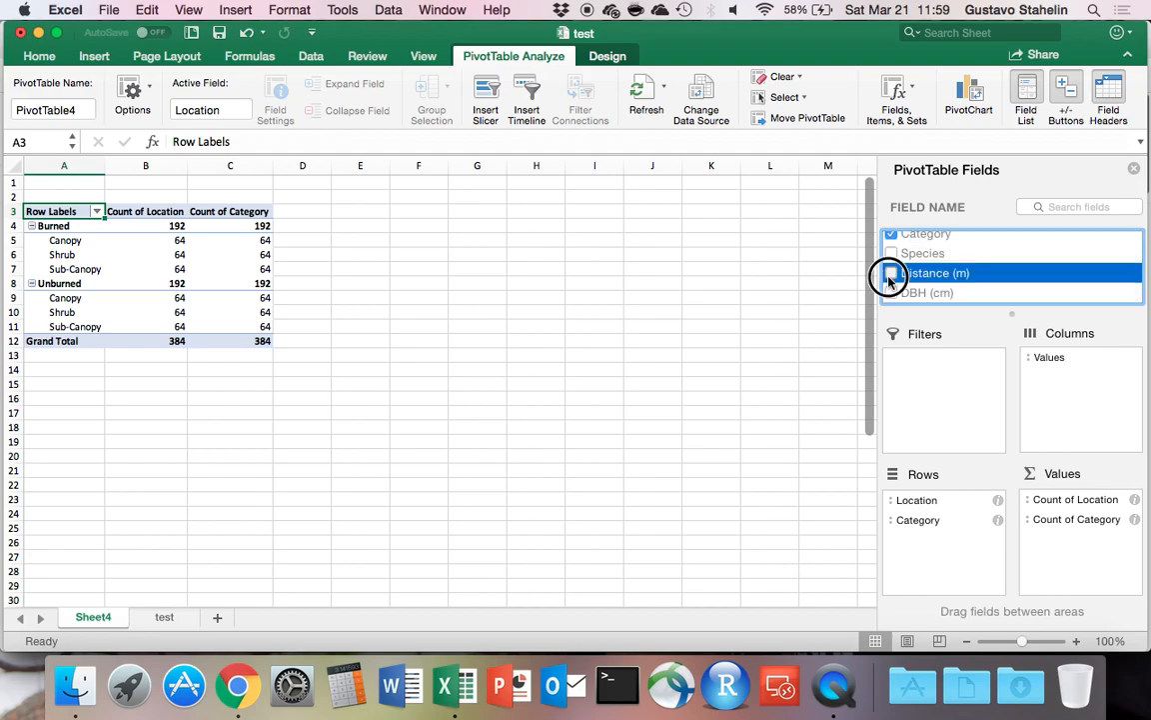
left_click(891, 294)
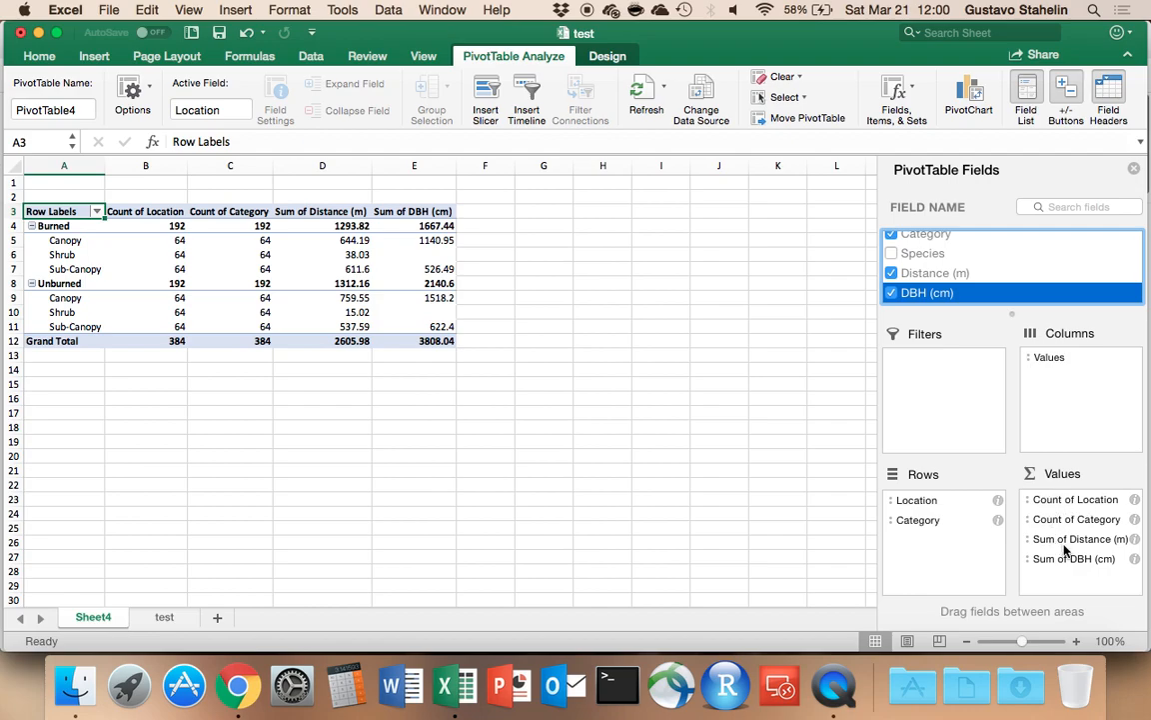
Remove Count of Location and Count of Category from the PivotTable's values.
left_click(1032, 502)
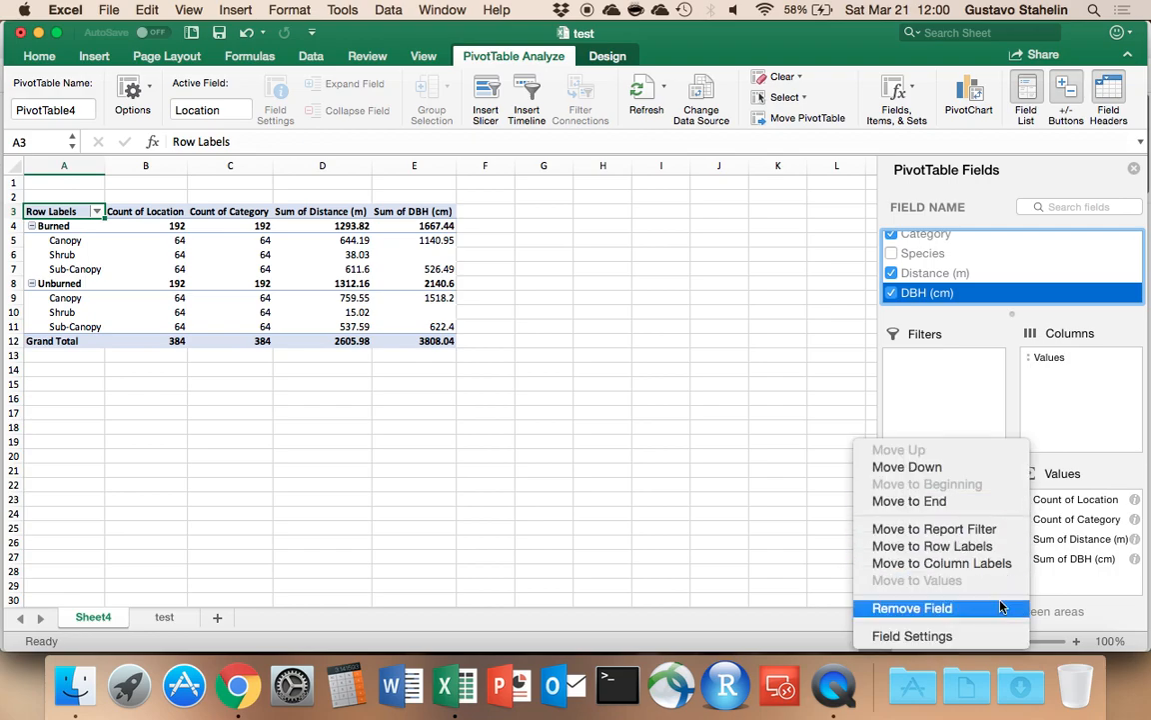
left_click(1056, 505)
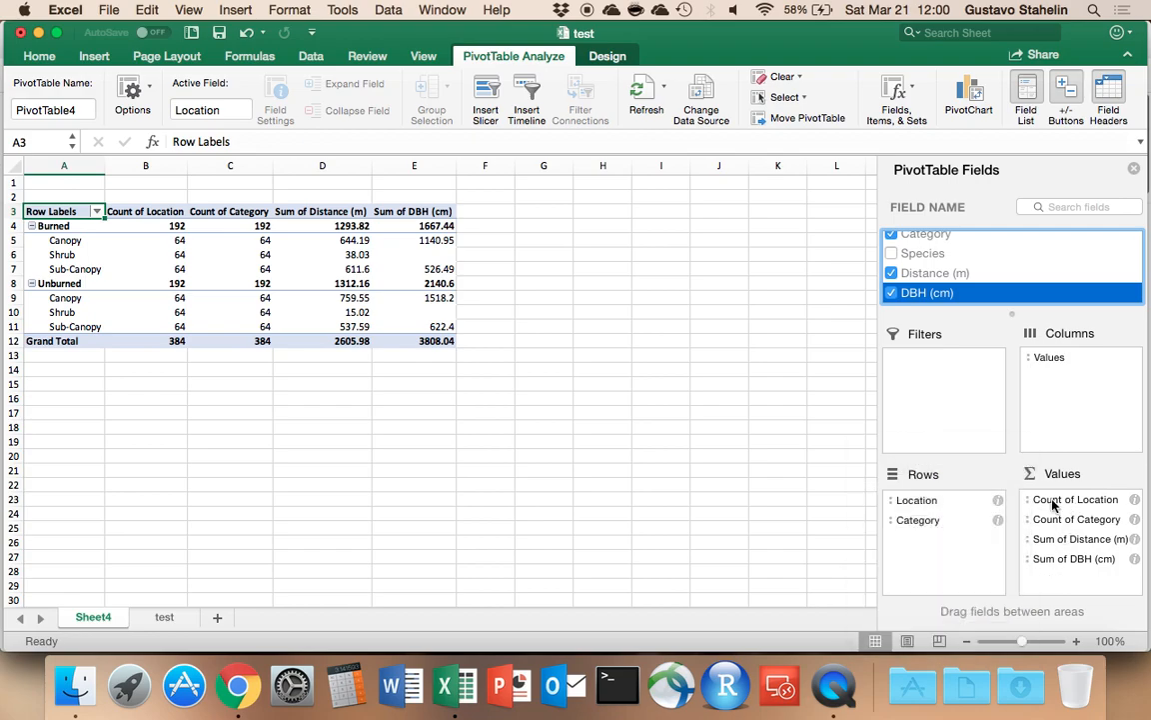
left_click(1055, 505)
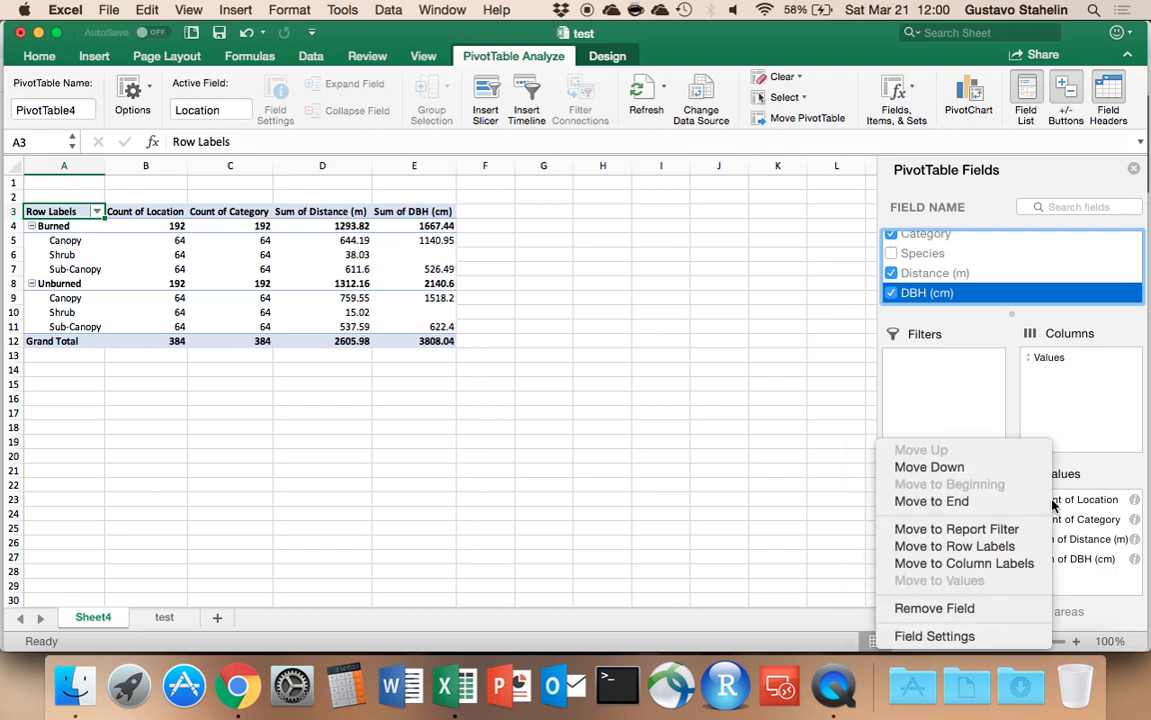
left_click(1005, 609)
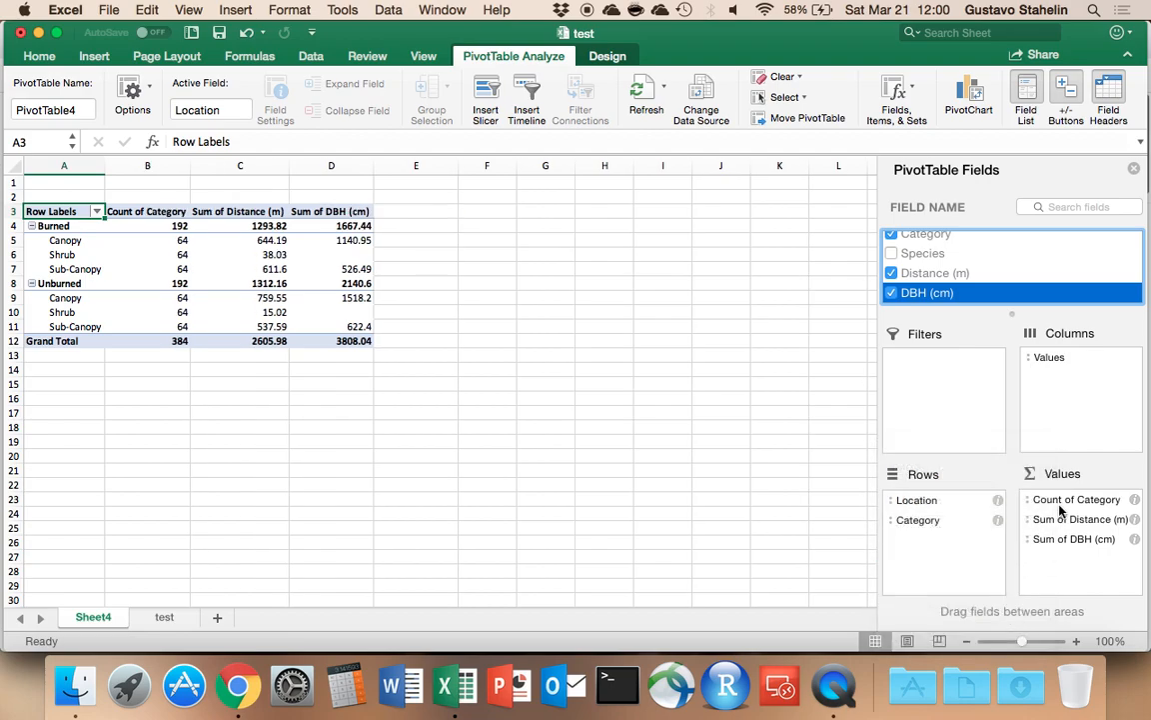
left_click(1060, 505)
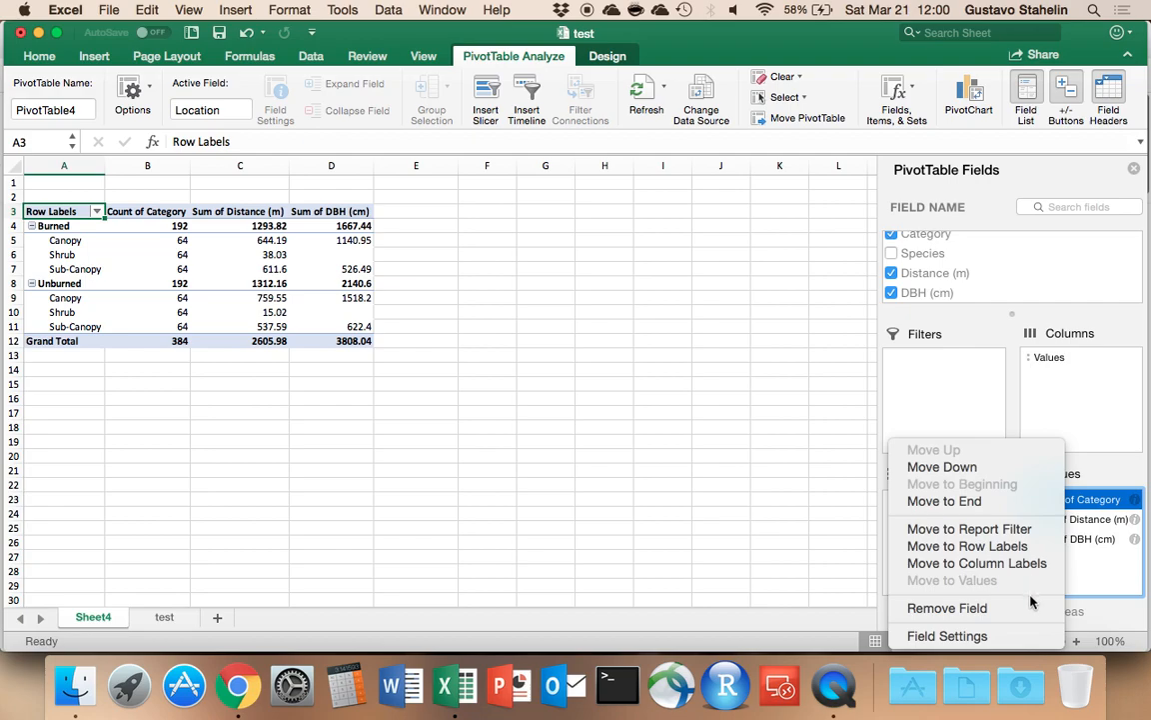
left_click(955, 607)
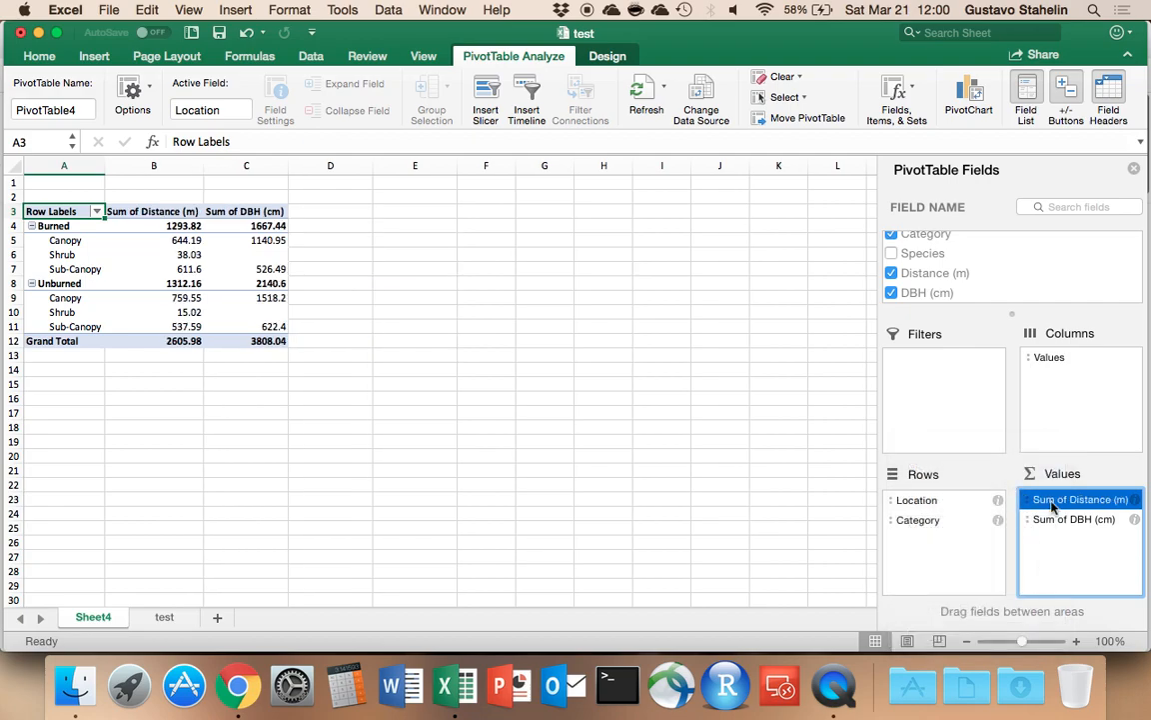
left_click(1135, 508)
left_click(1067, 405)
right_click(1090, 504)
left_click(1066, 416)
left_click(1033, 505)
right_click(1029, 507)
left_click(1074, 505)
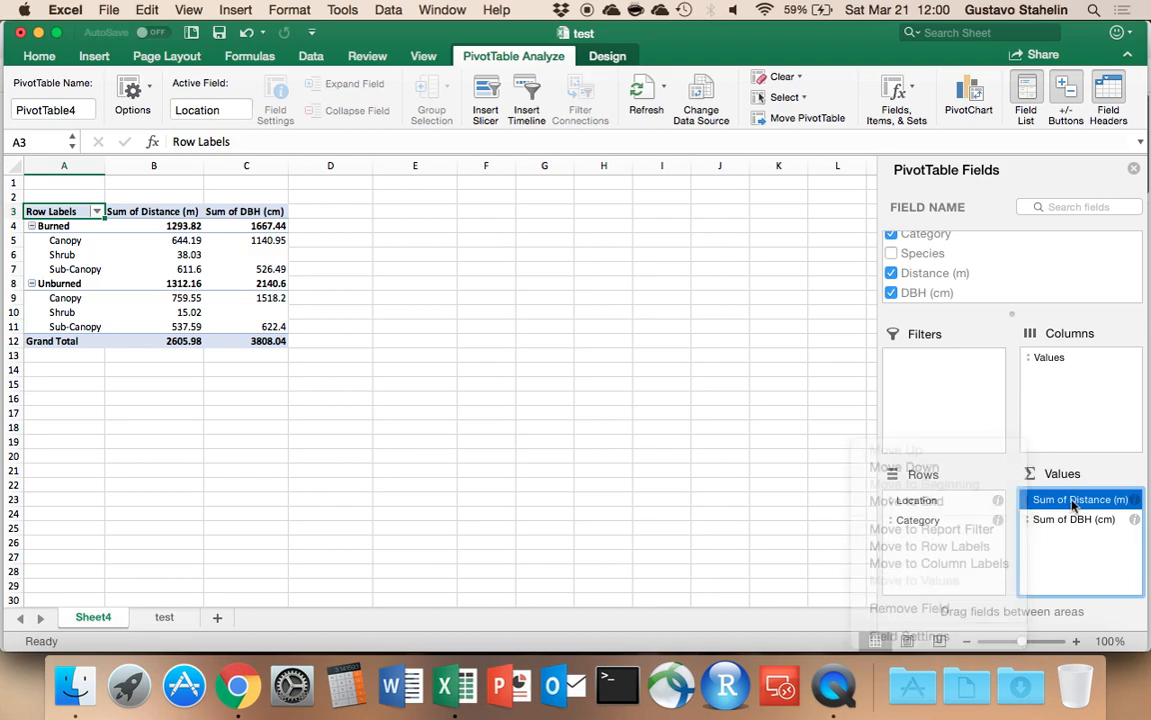
Summarize the Distance (m) value field by Average instead of Sum.
left_click(1136, 499)
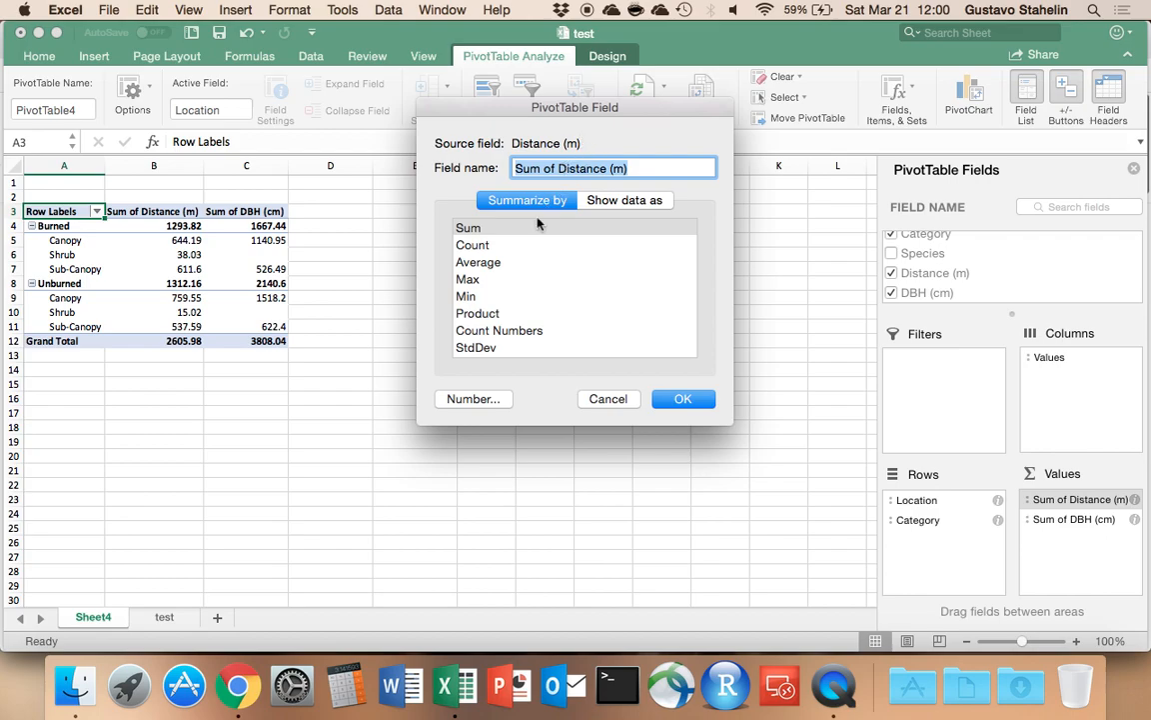
left_click(493, 264)
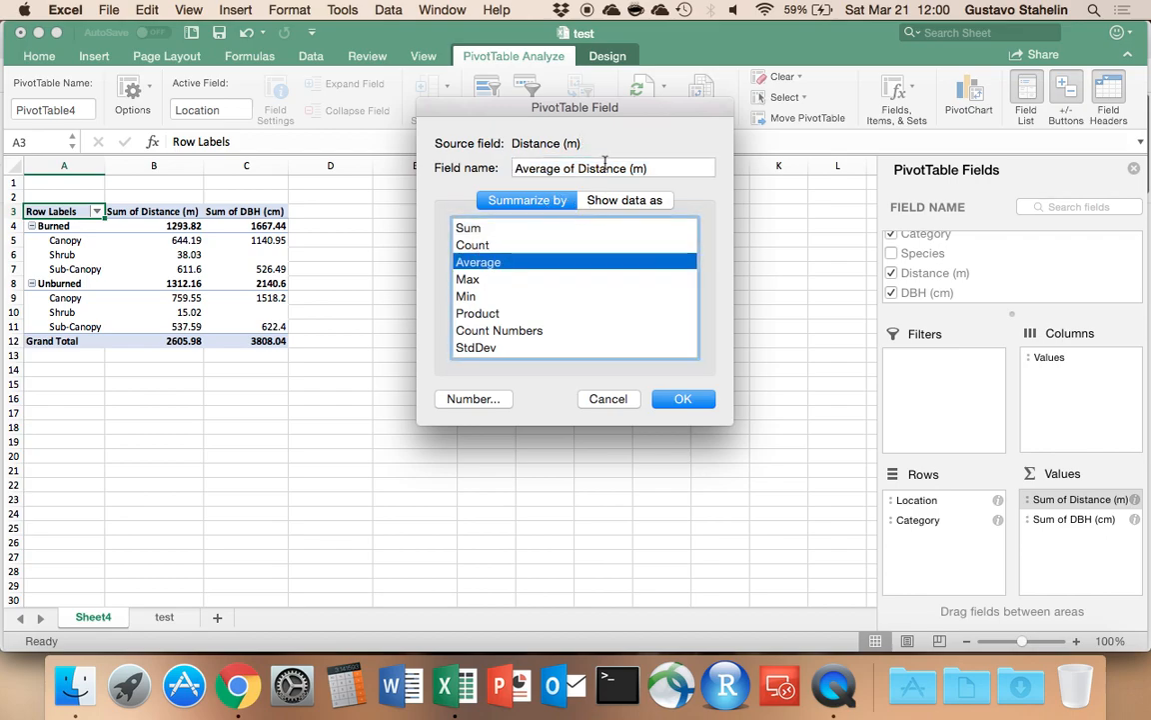
left_click(684, 399)
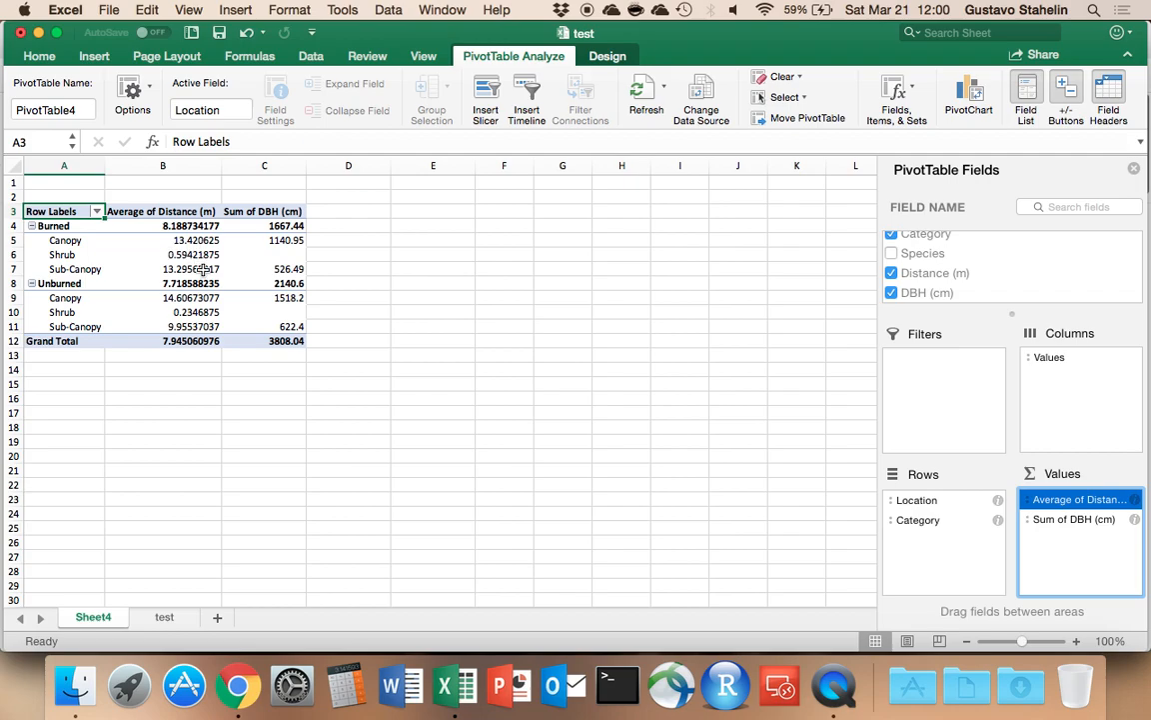
Summarize the DBH (cm) value field by Average instead of Sum.
left_click(1124, 520)
left_click(1134, 519)
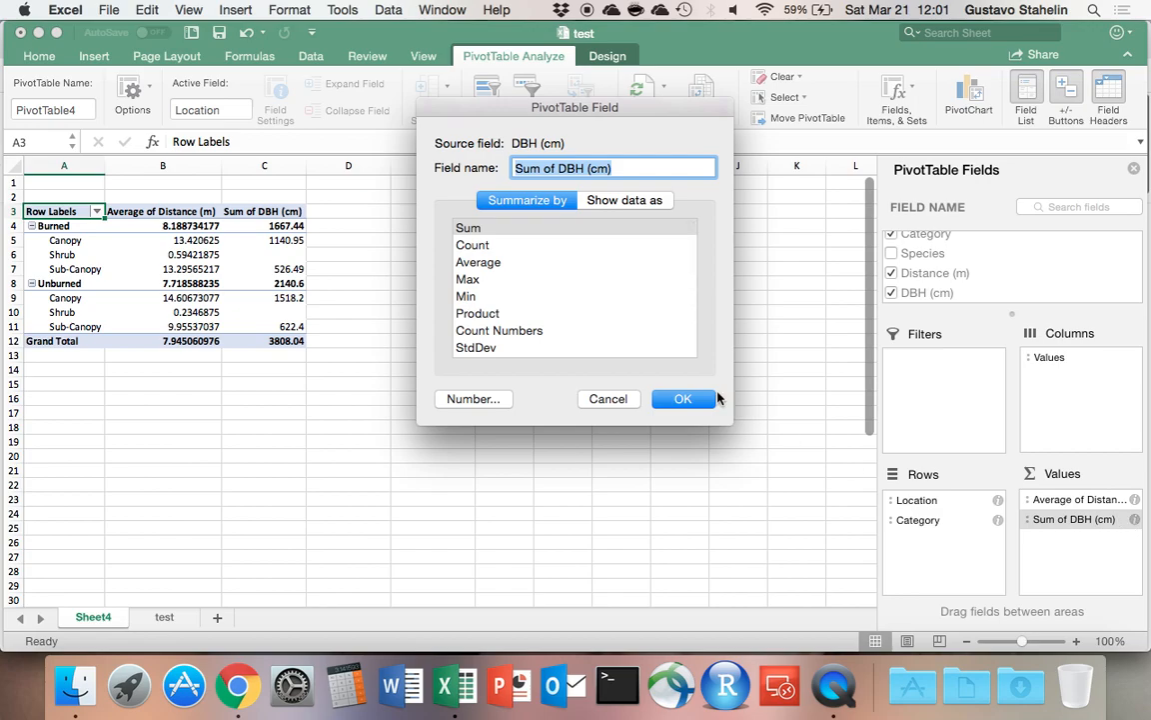
left_click(500, 264)
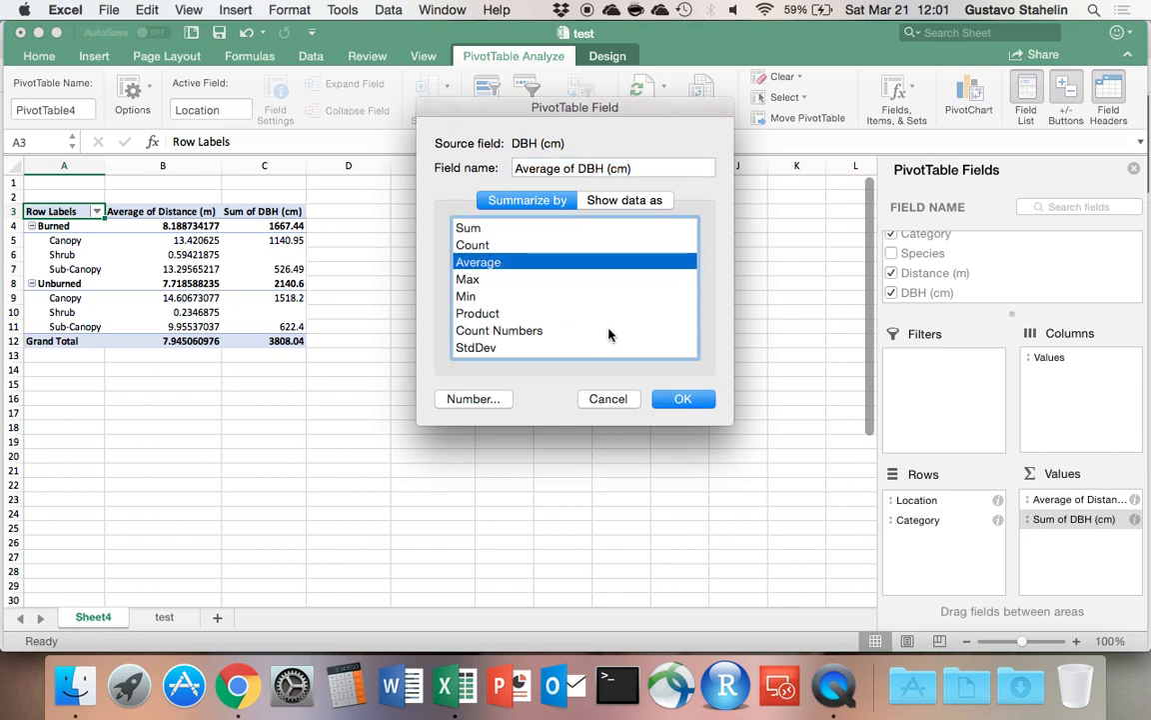
left_click(664, 401)
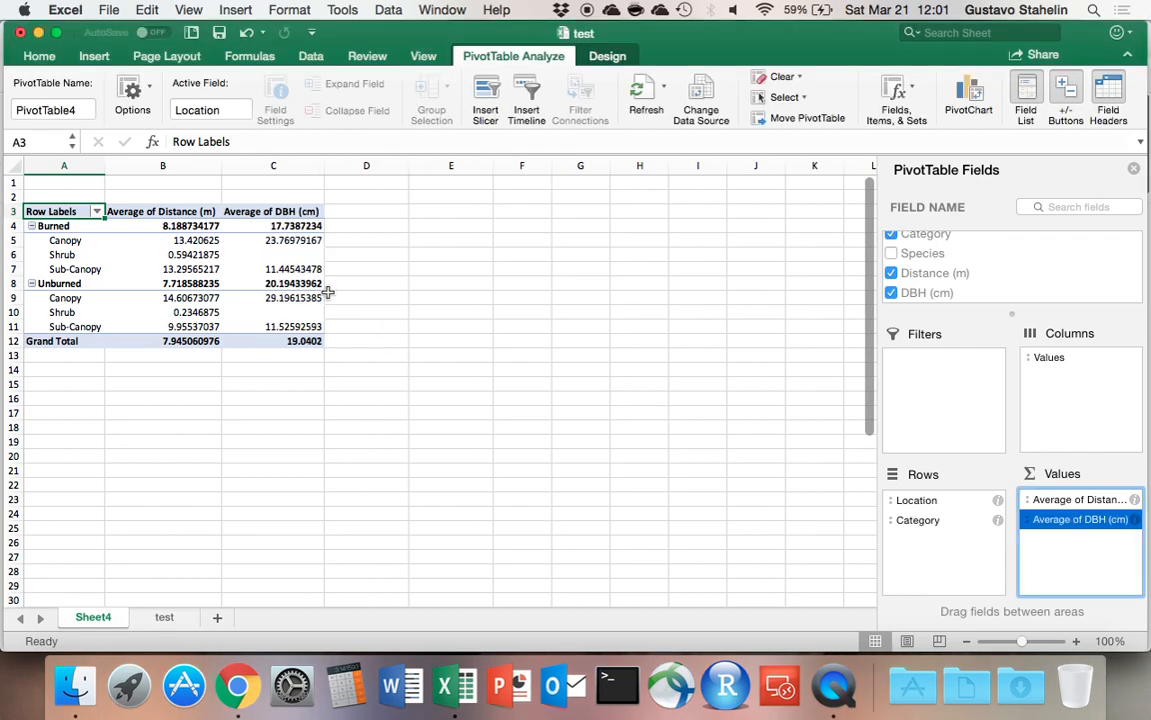
Compare the PivotTable's averages with the summary tables and the Distance (m) and DBH (cm) columns in the test sheet.
left_click_drag(155, 240, 244, 286)
left_click(162, 617)
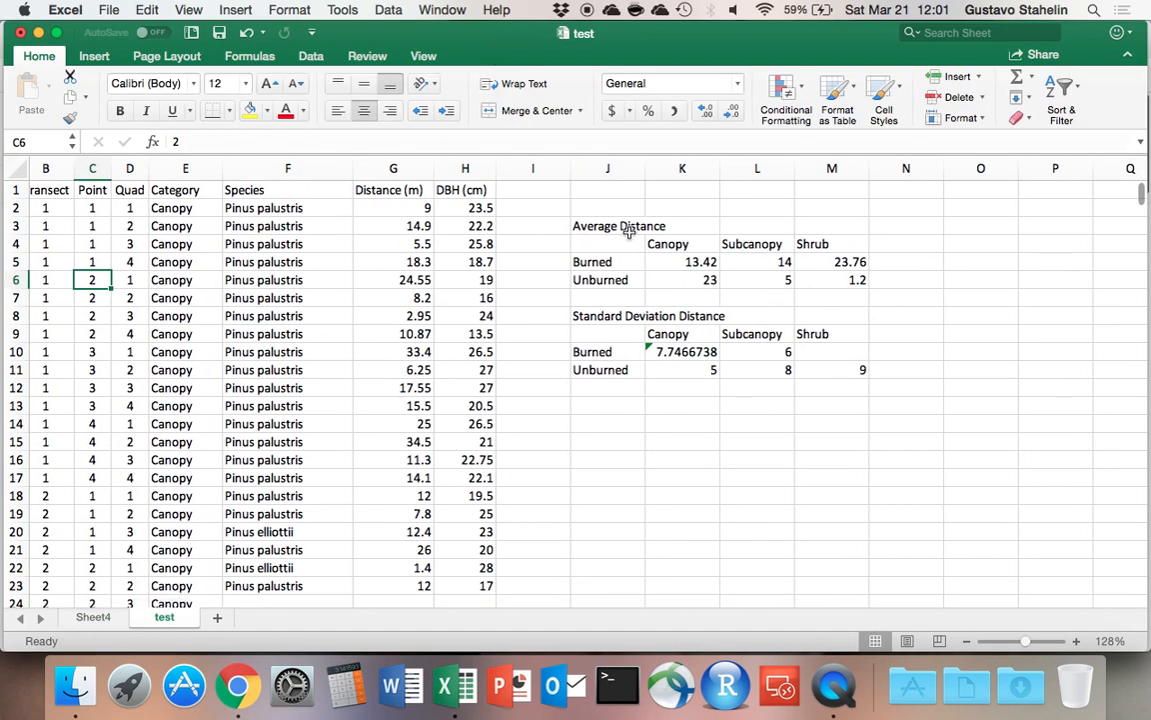
left_click(95, 619)
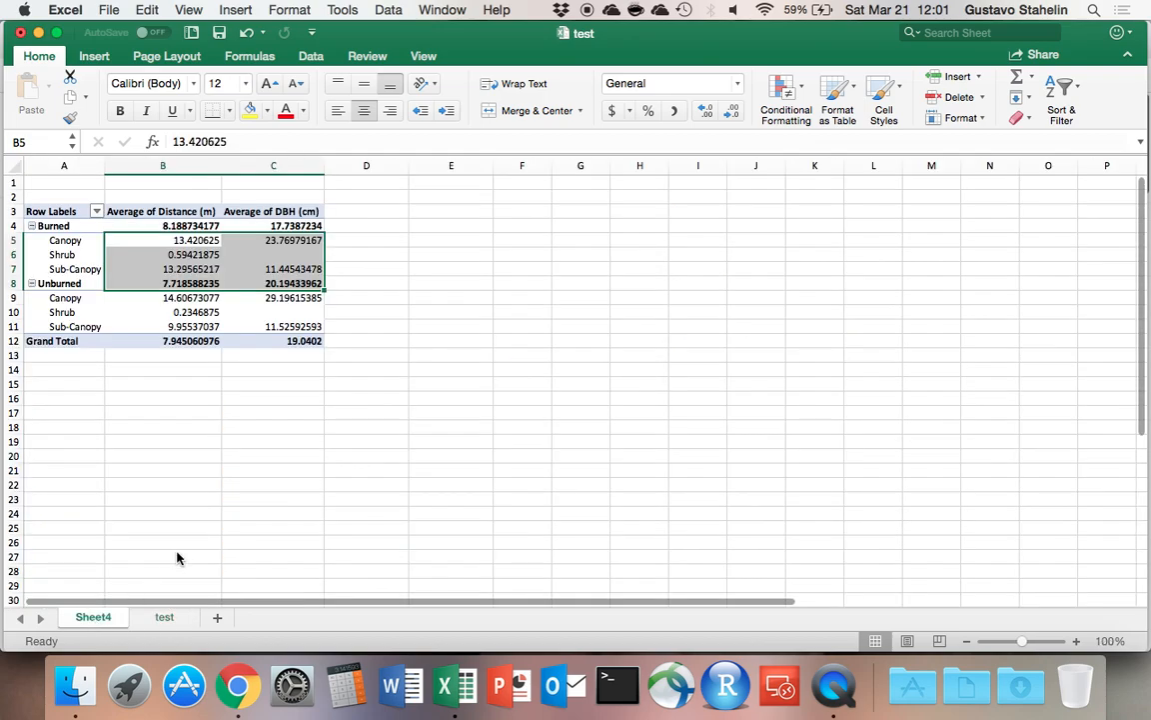
left_click(228, 322)
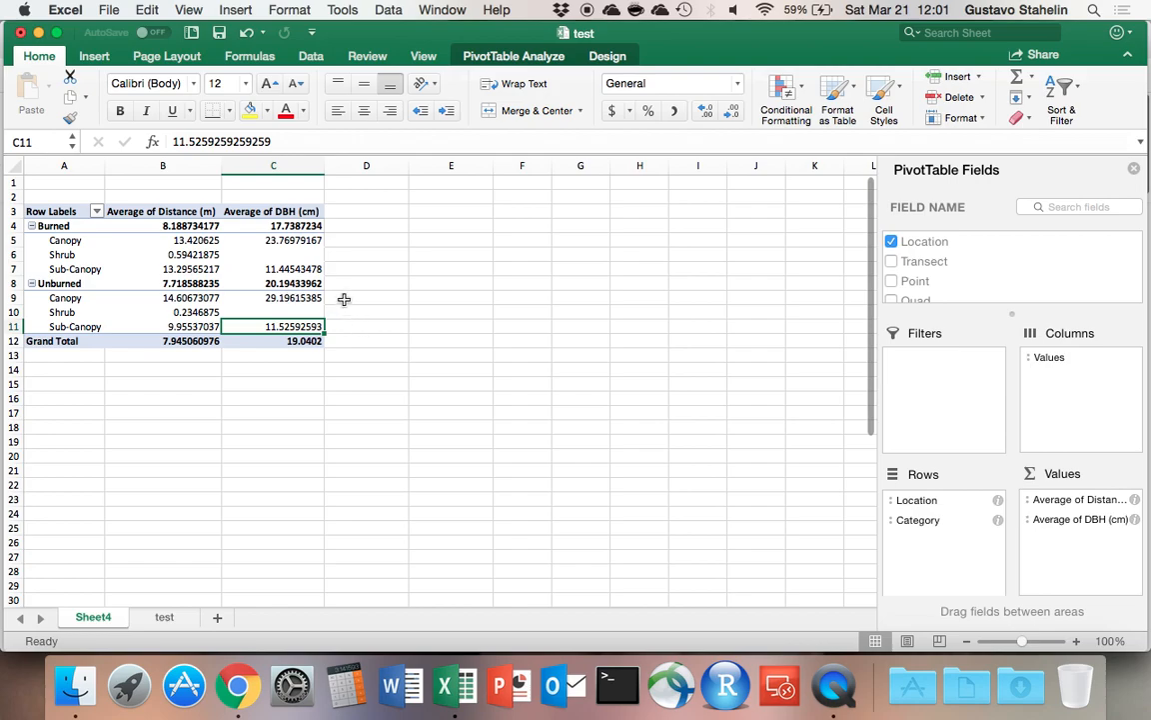
left_click(164, 618)
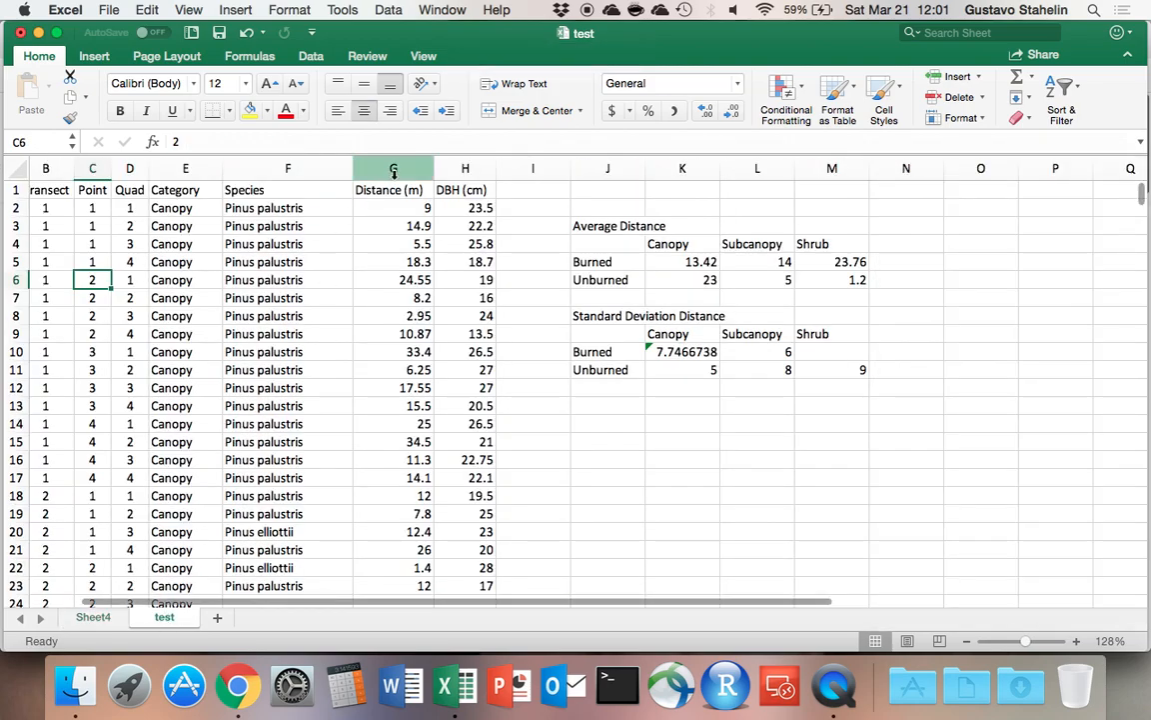
left_click_drag(398, 166, 452, 170)
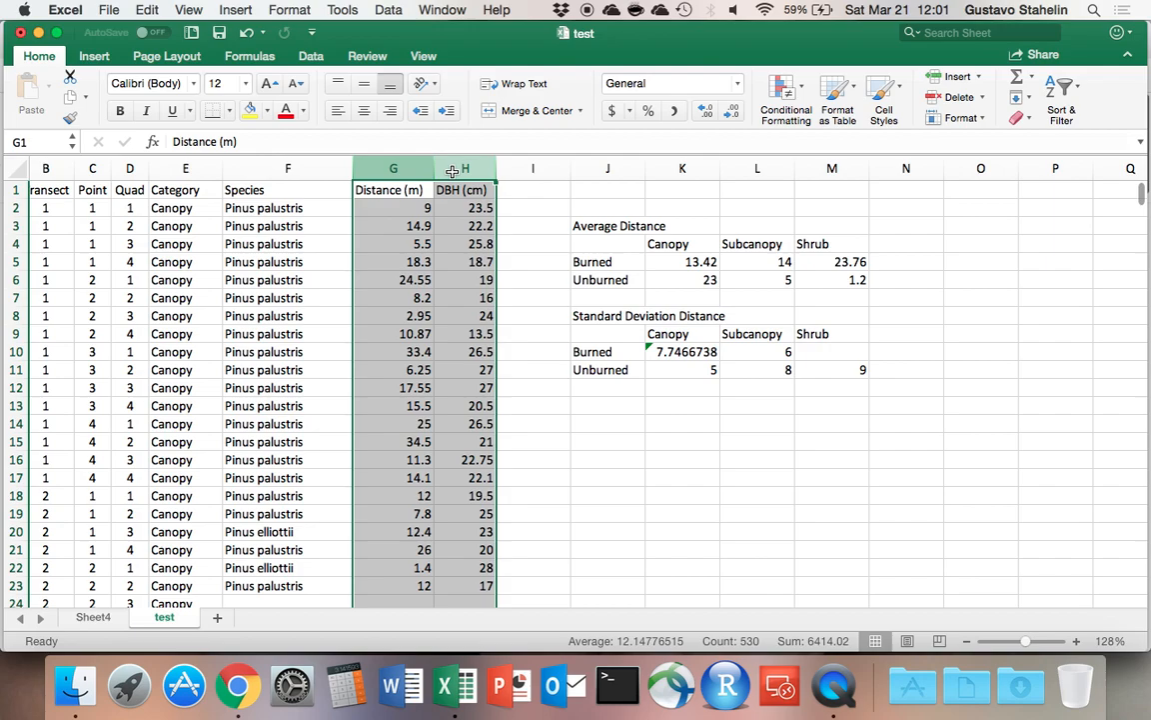
left_click(394, 168)
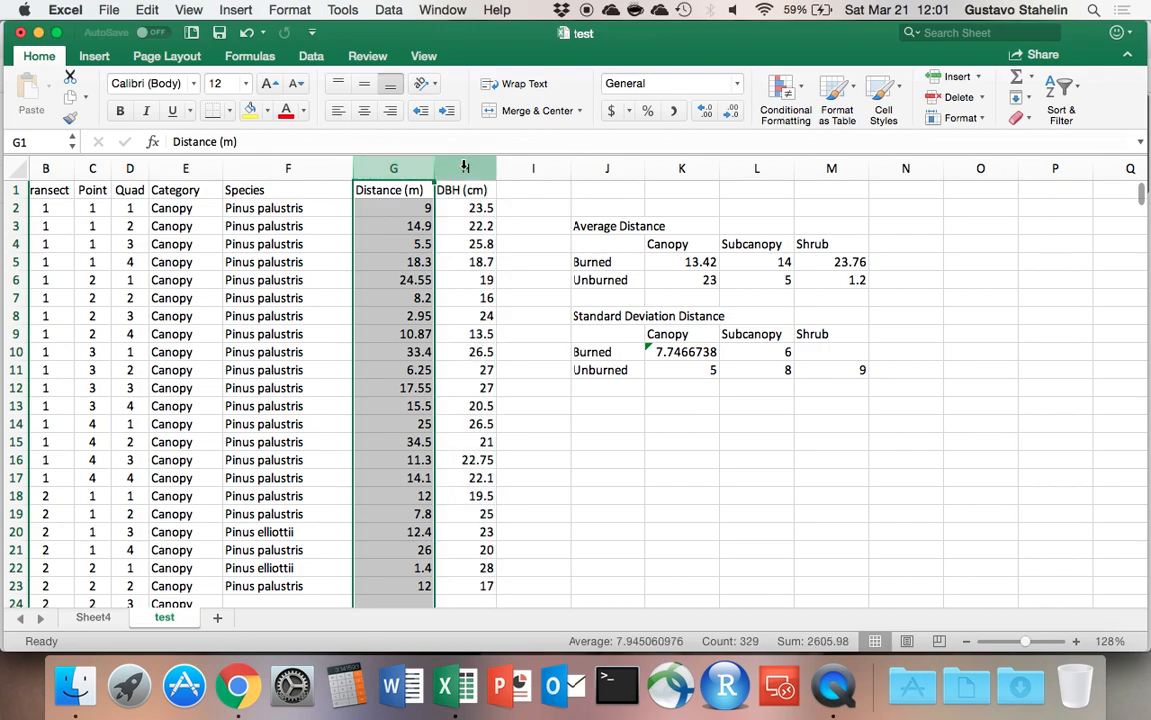
Copy the Distance (m) and DBH (cm) columns and insert the copies in front of the originals, at column G.
left_click_drag(397, 168, 448, 173)
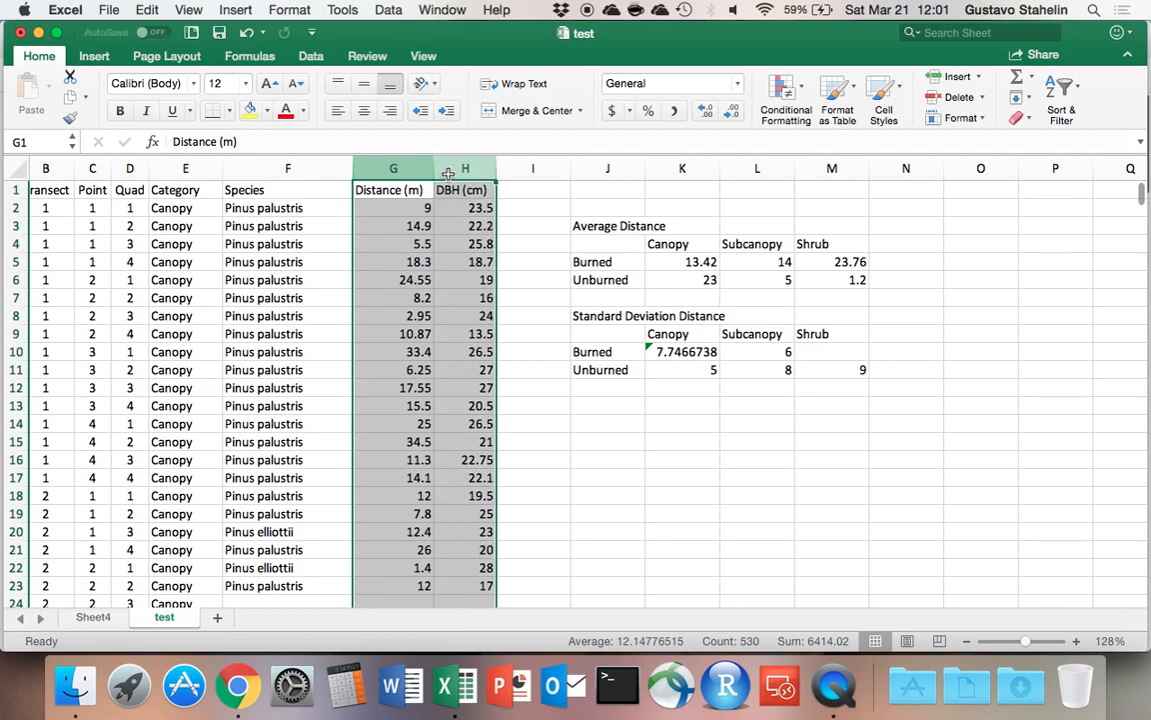
key("super+c")
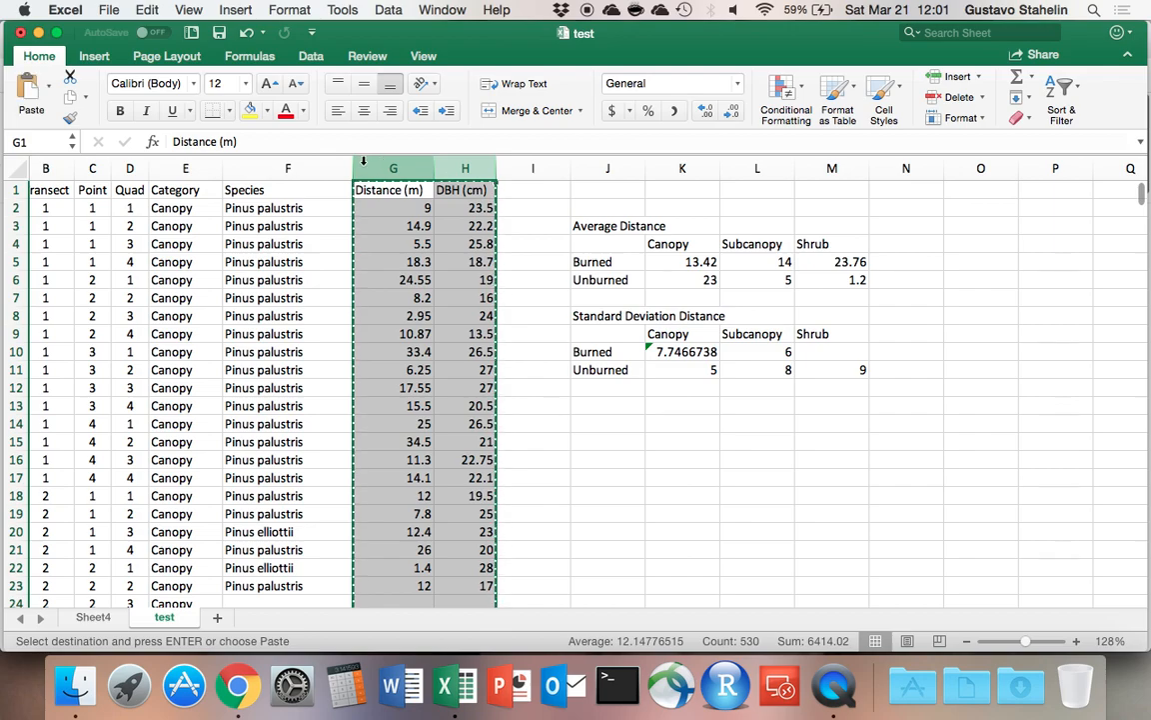
left_click(364, 165)
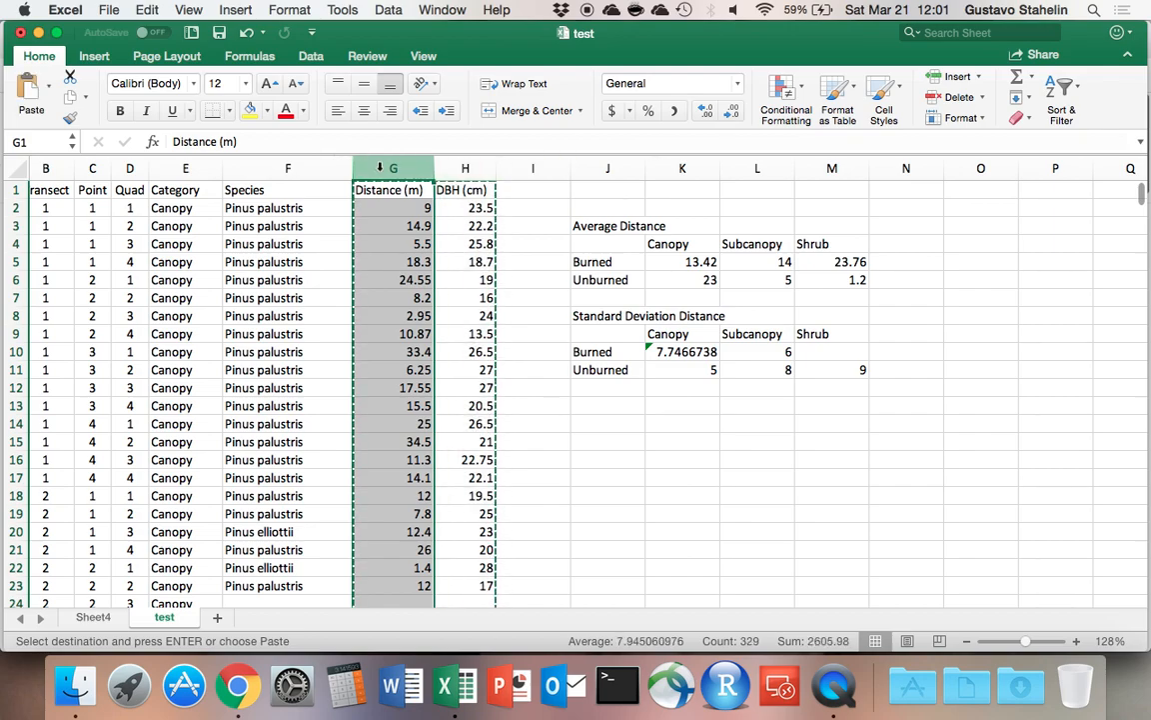
right_click(371, 167)
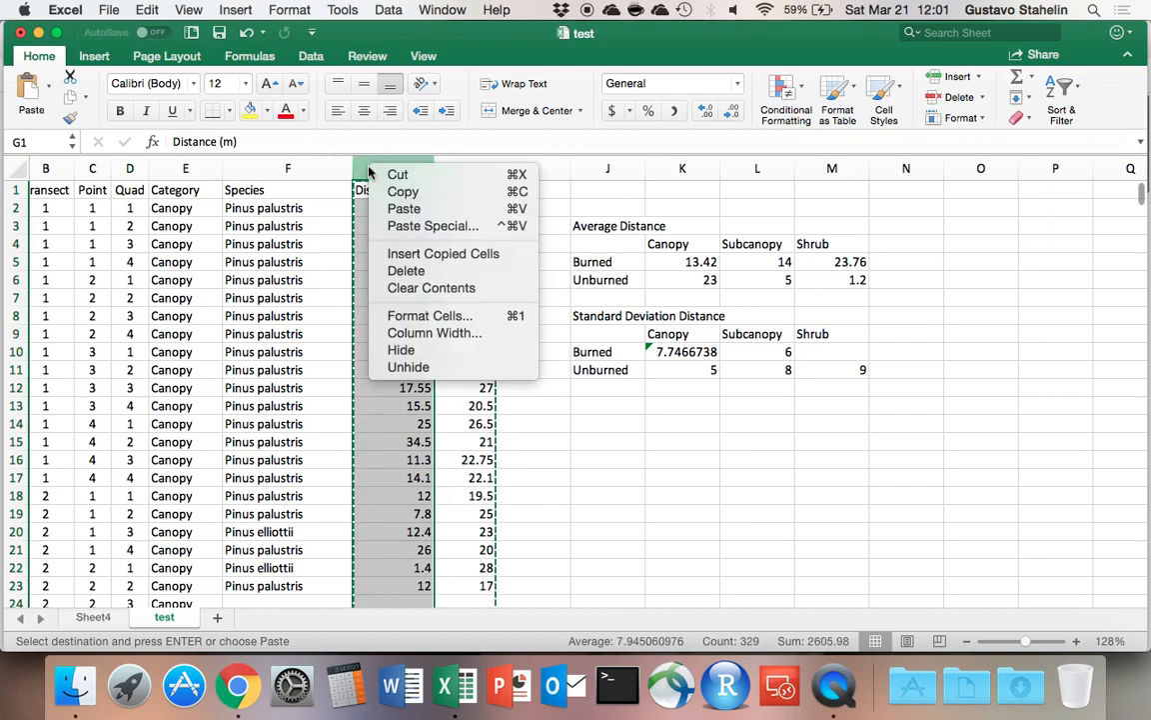
left_click(428, 253)
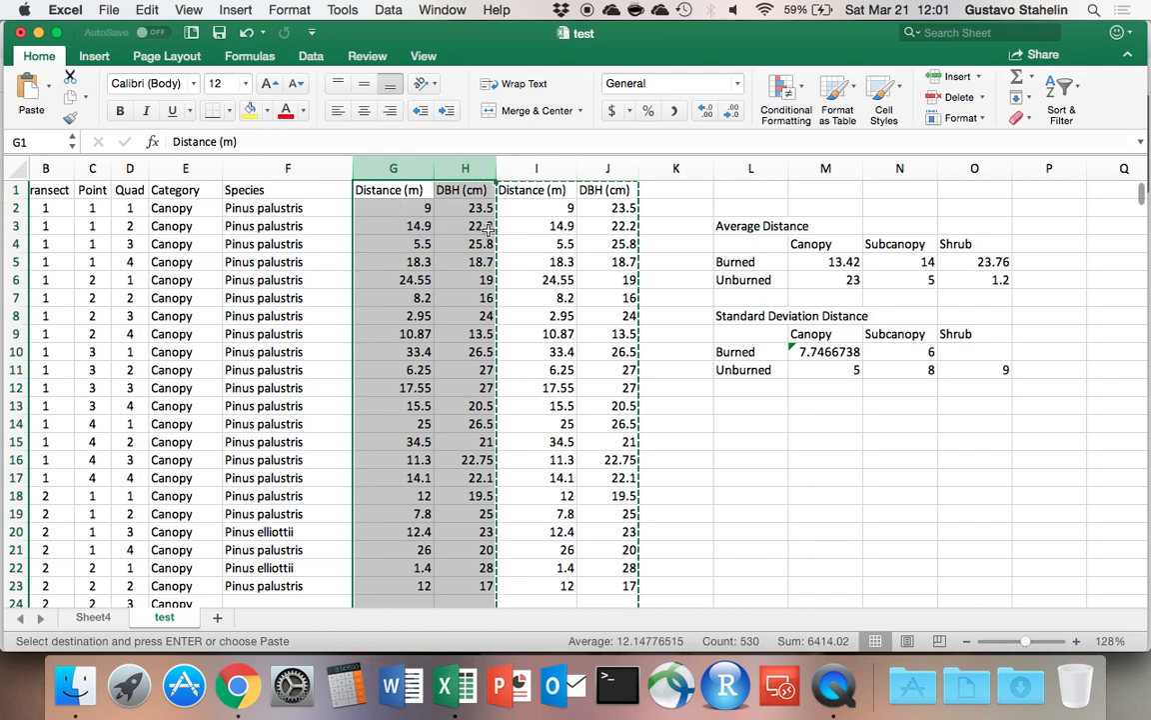
Rename the headers of the duplicated columns in G1 and H1 as Distance2 and DBH2.
left_click(390, 190)
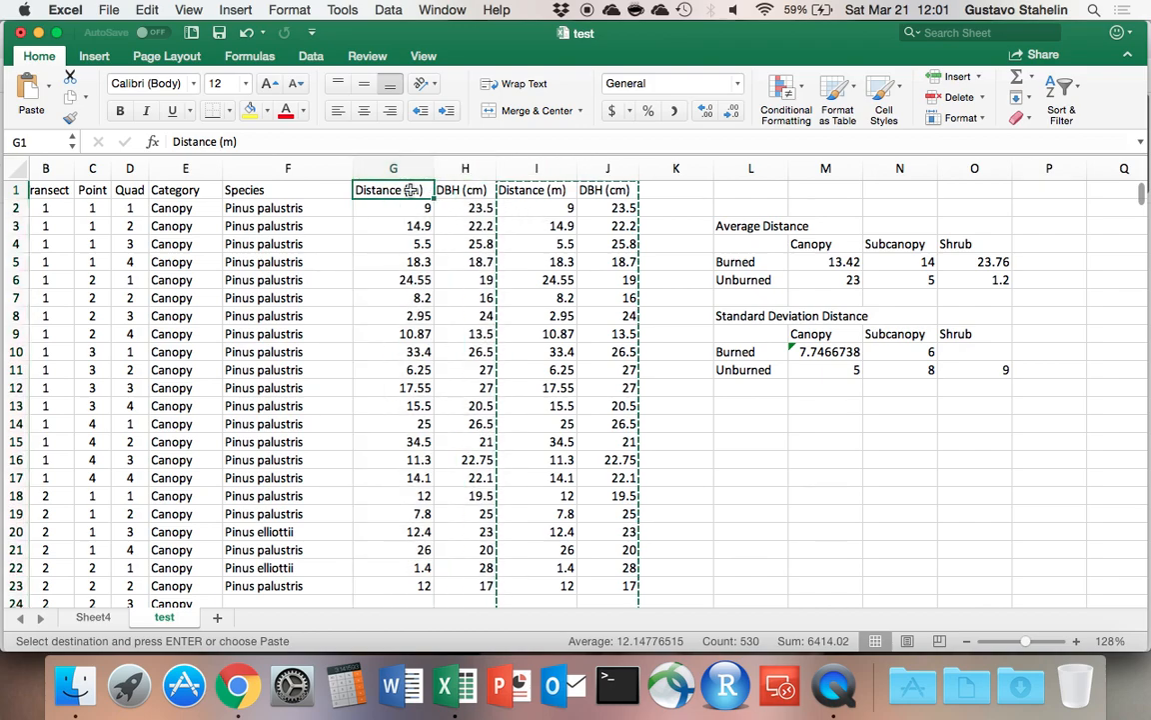
left_click(294, 139)
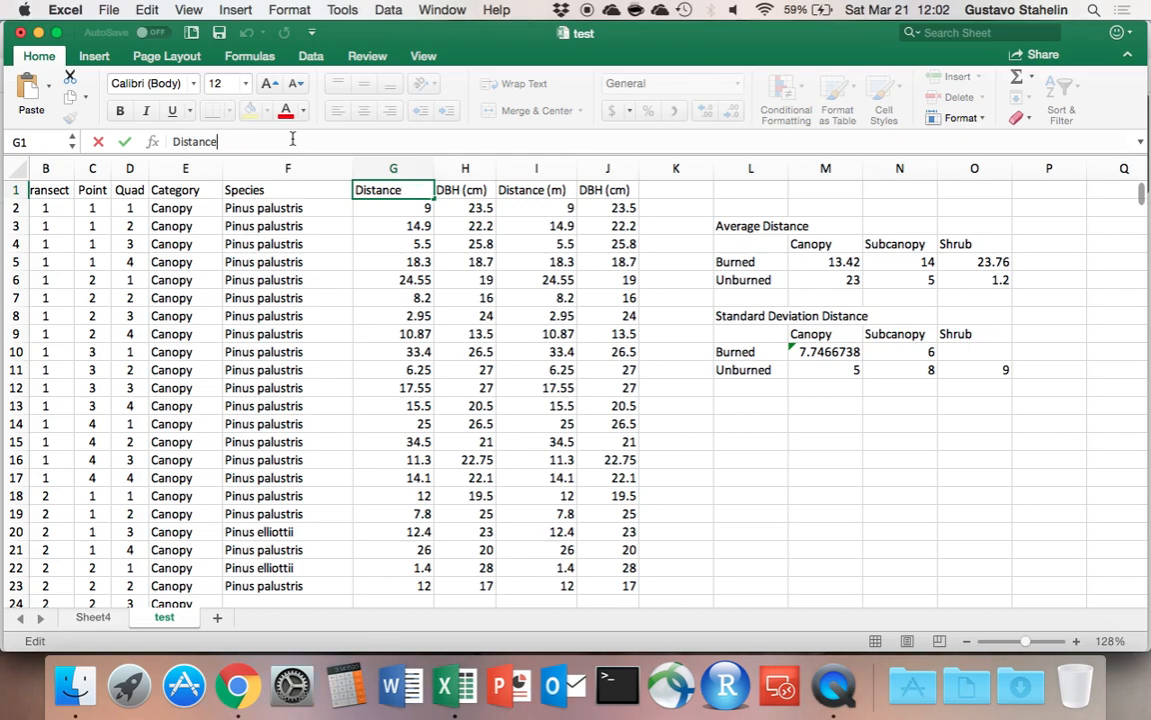
type("2")
key("Tab")
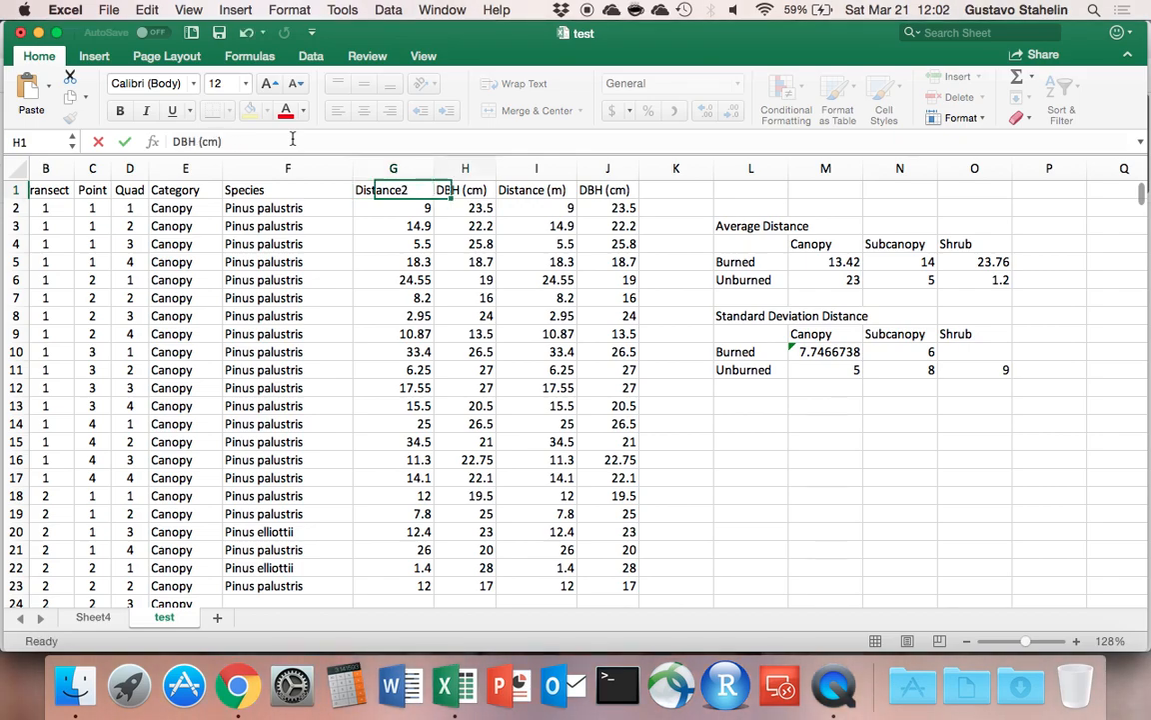
left_click(291, 145)
key("BackSpace")
key("BackSpace")
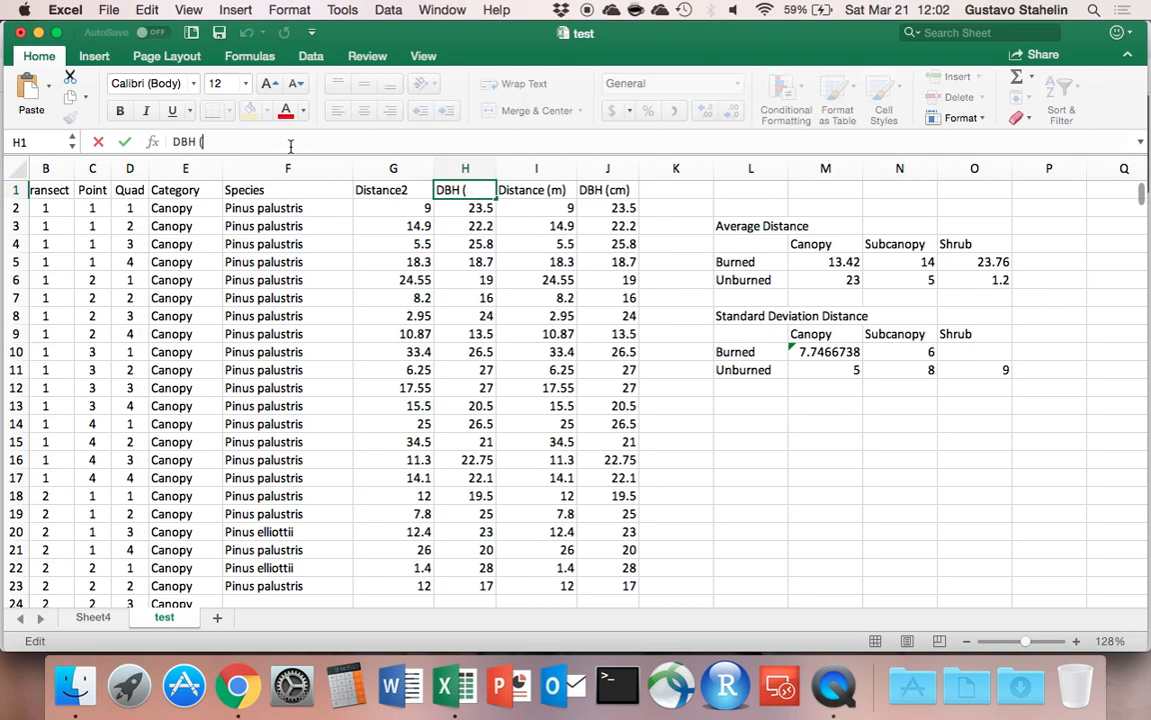
key("Return")
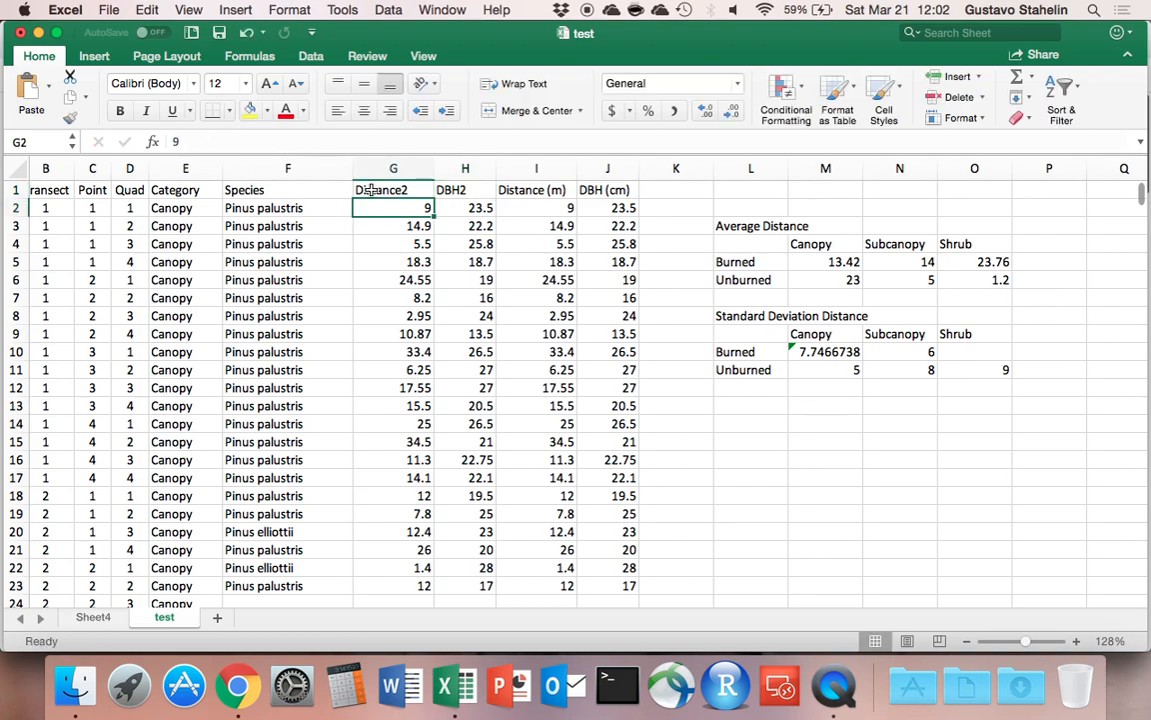
left_click_drag(390, 168, 452, 166)
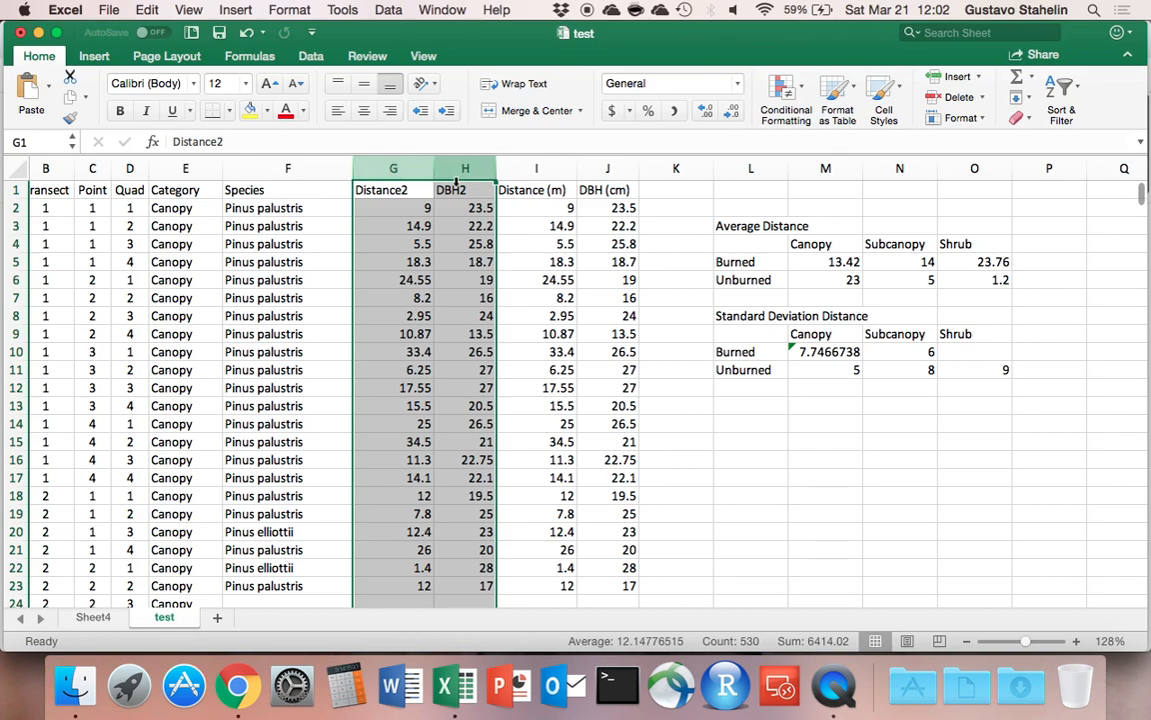
left_click_drag(534, 166, 593, 184)
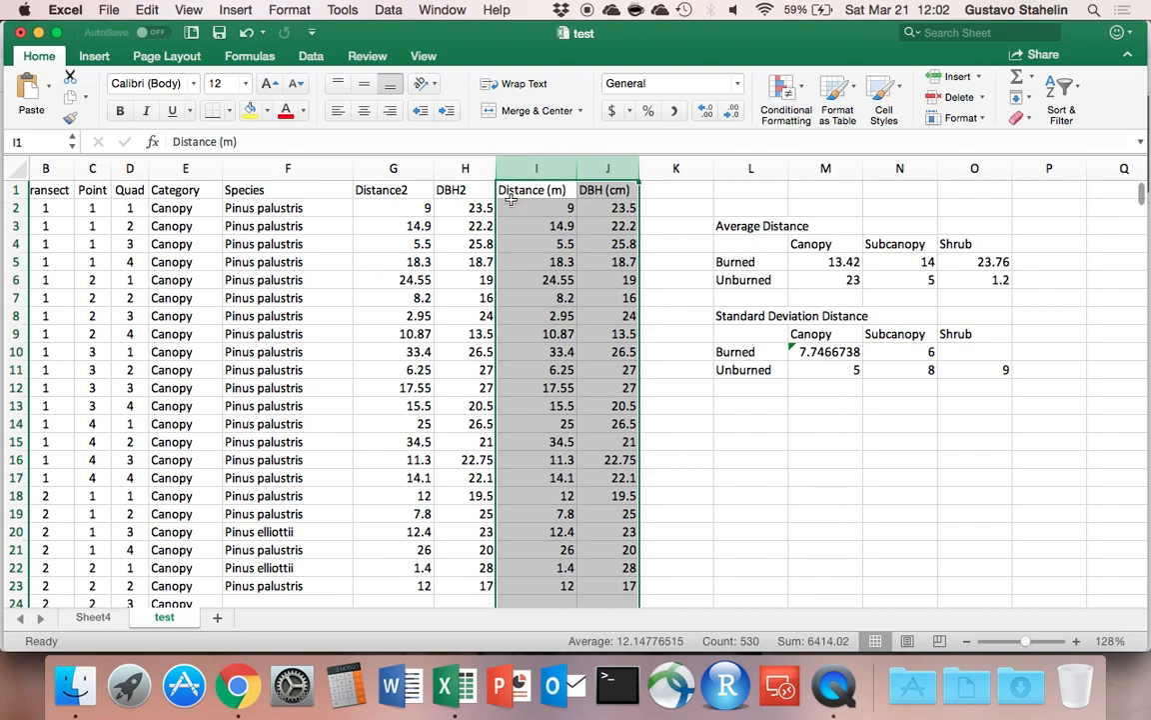
left_click(530, 167)
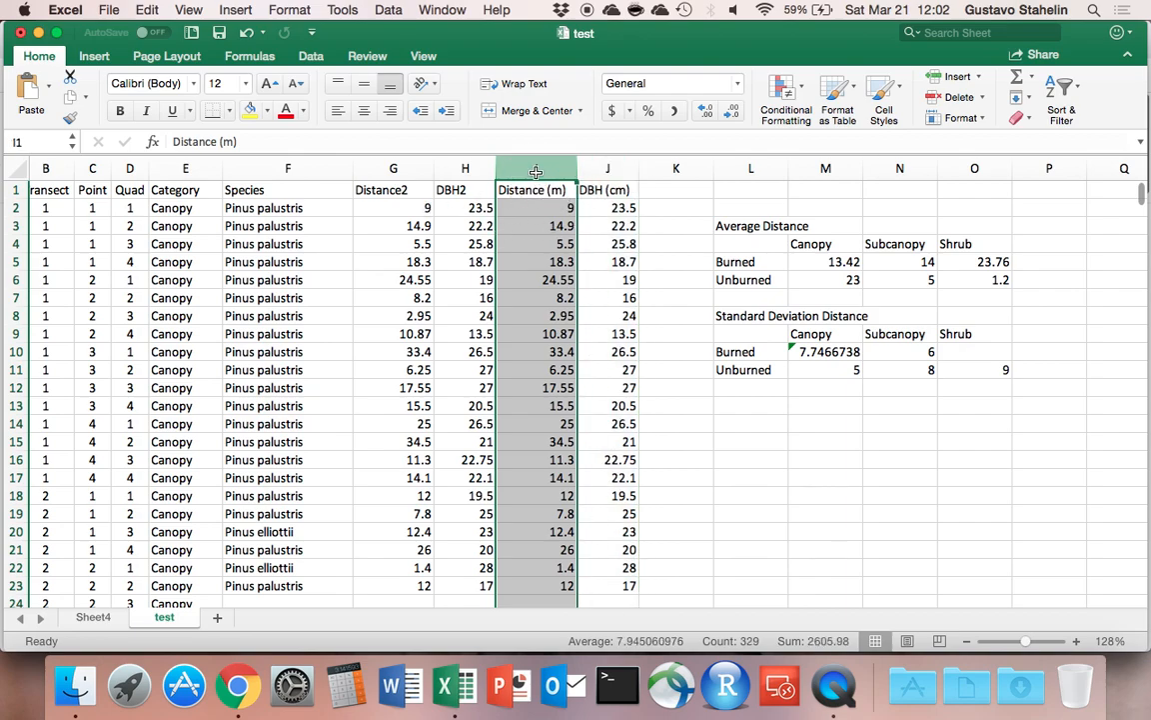
left_click(531, 207)
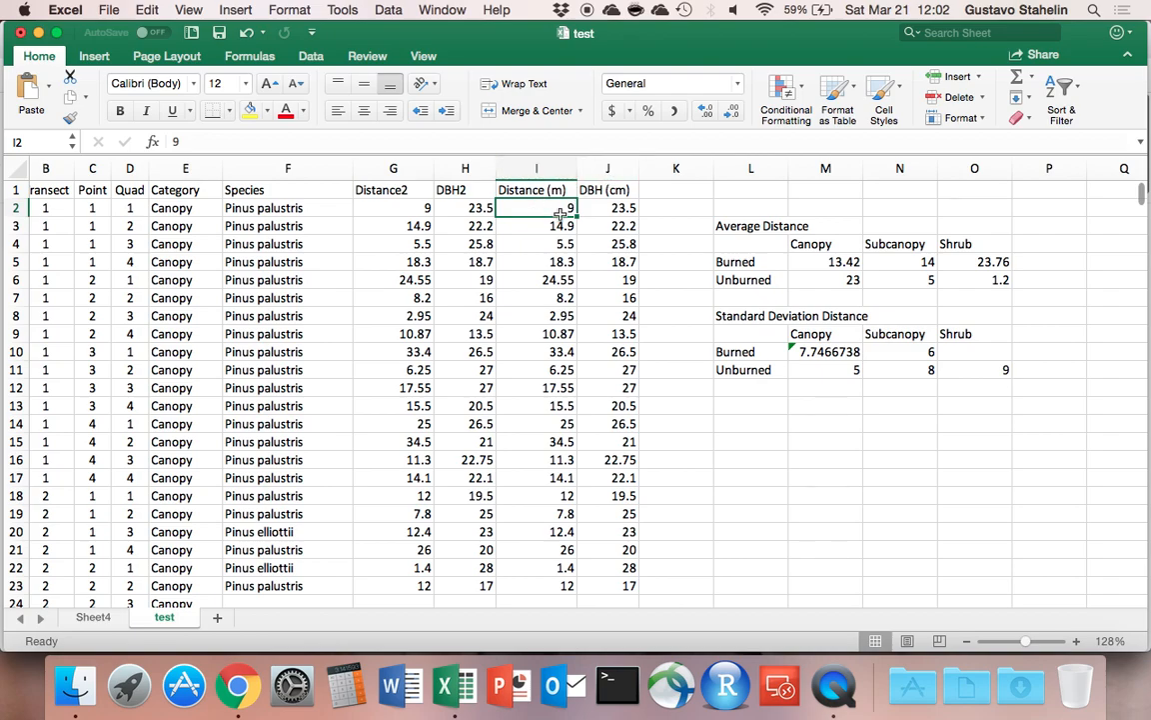
left_click(400, 191)
Delete Sheet4, which holds the existing PivotTable.
left_click(93, 617)
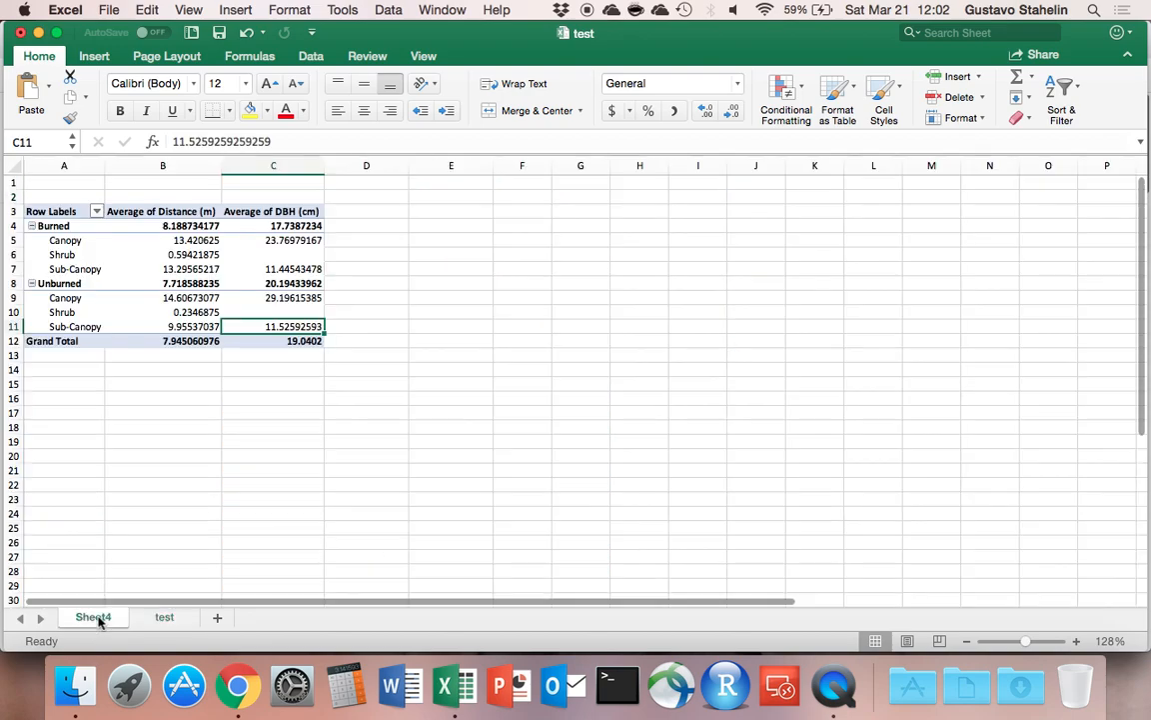
scroll(969, 262, "down", 4)
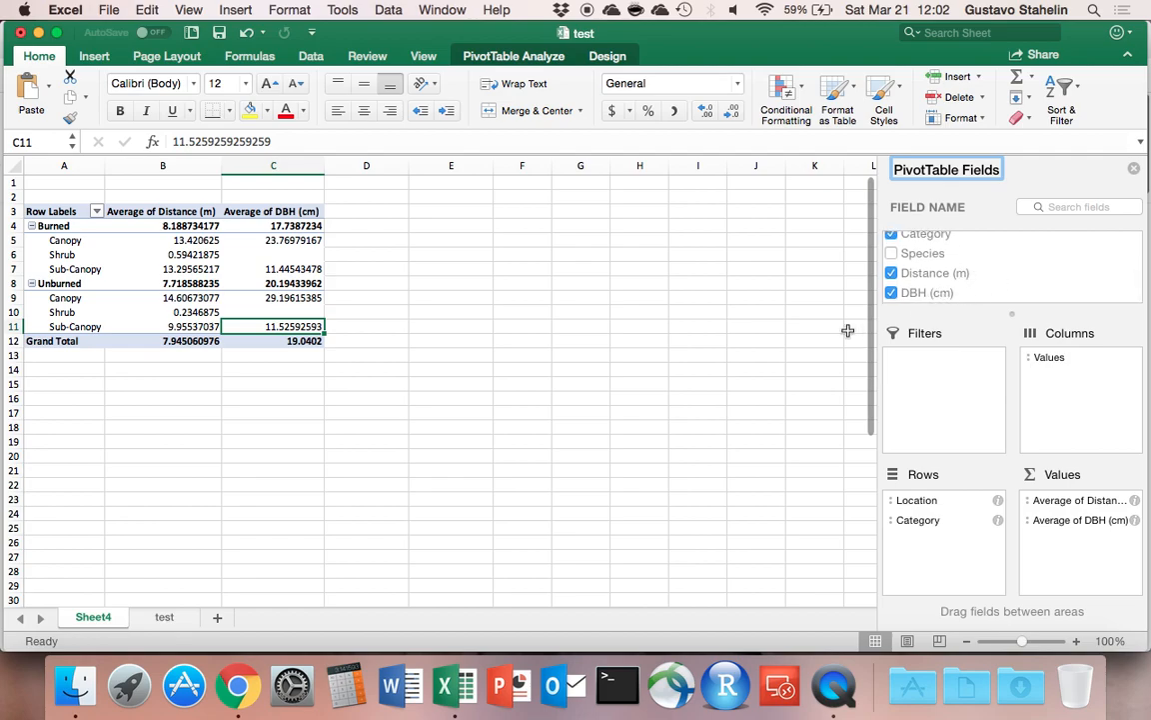
right_click(91, 619)
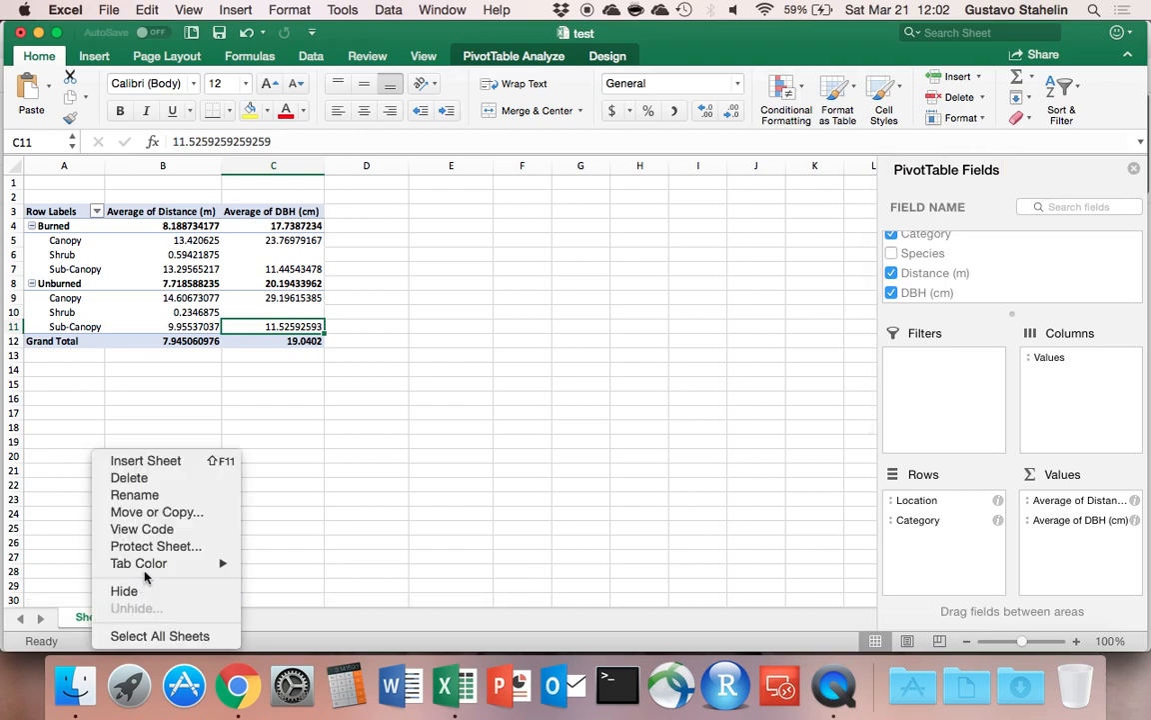
left_click(154, 484)
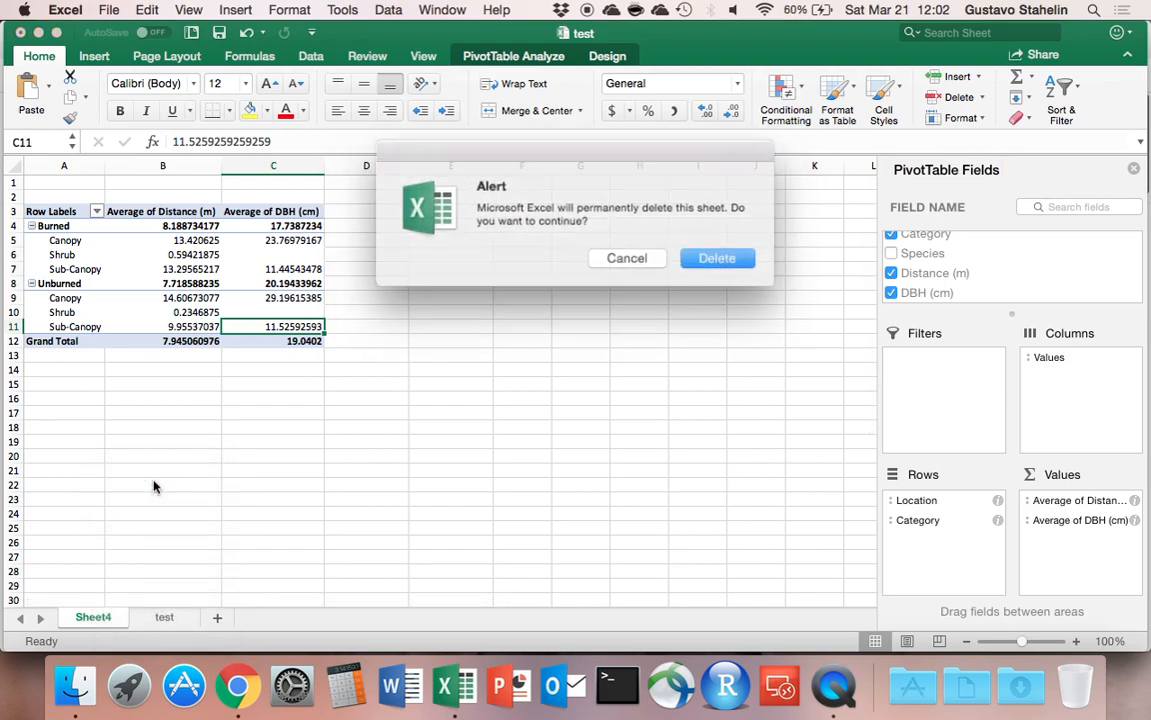
left_click(709, 256)
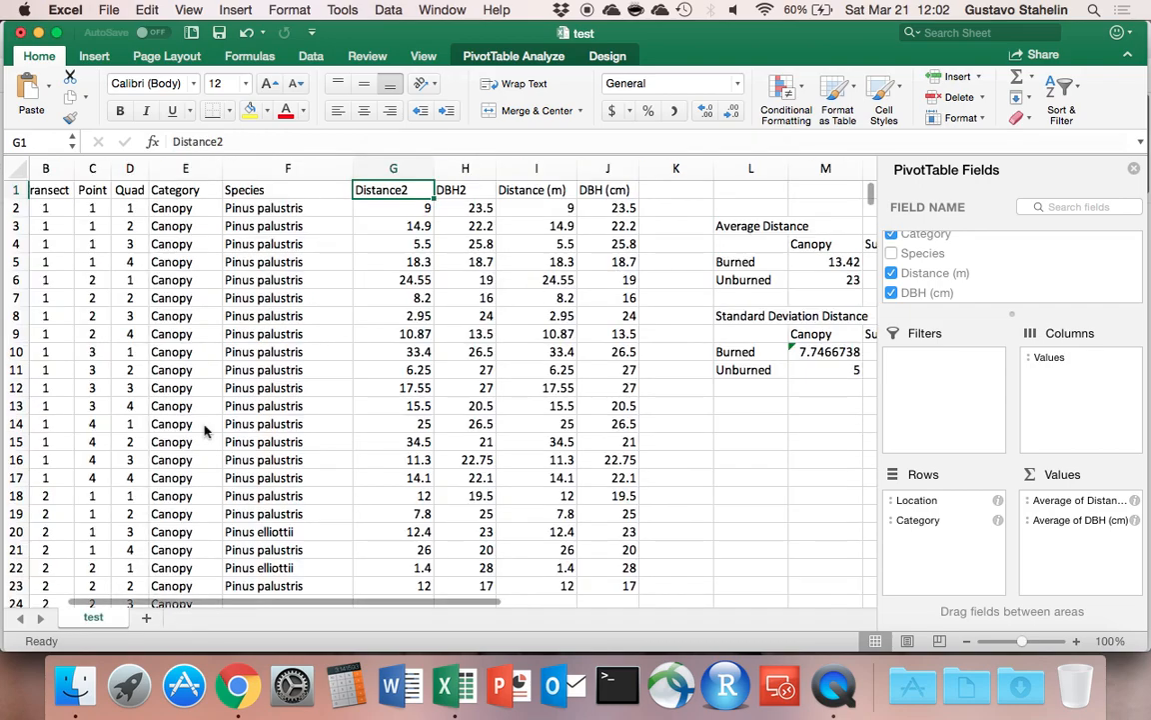
Create a PivotTable on a new worksheet from the test sheet's data range $A$1:$J$385.
left_click(170, 314)
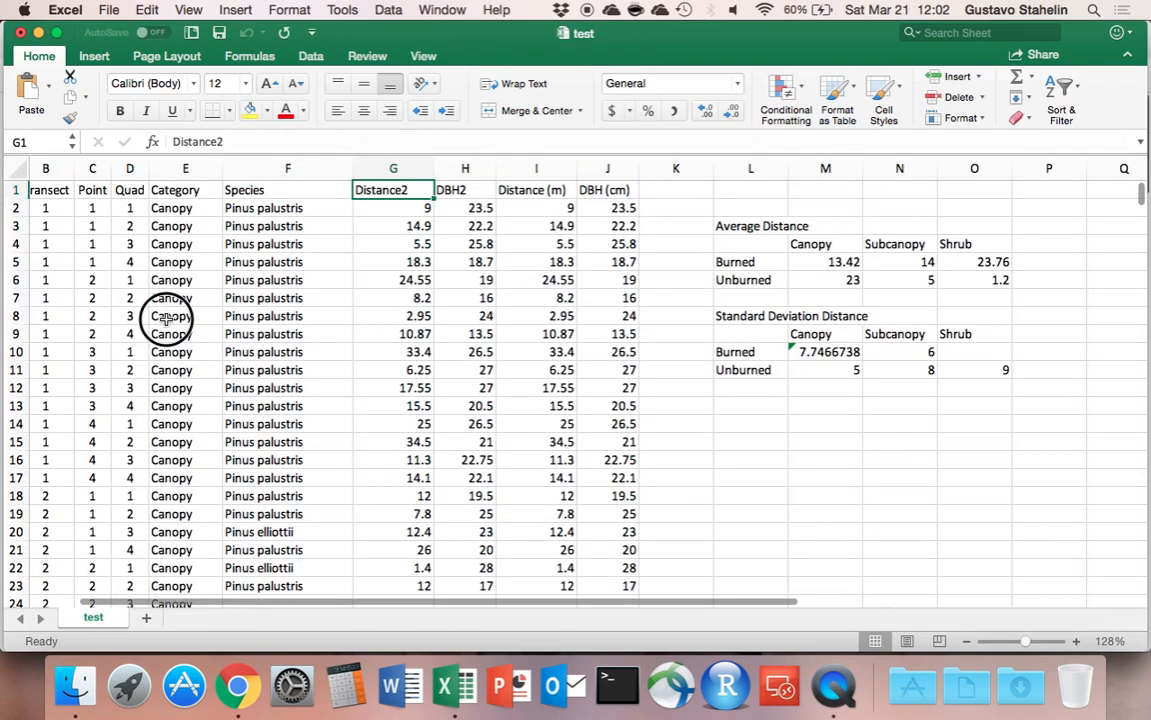
left_click(95, 57)
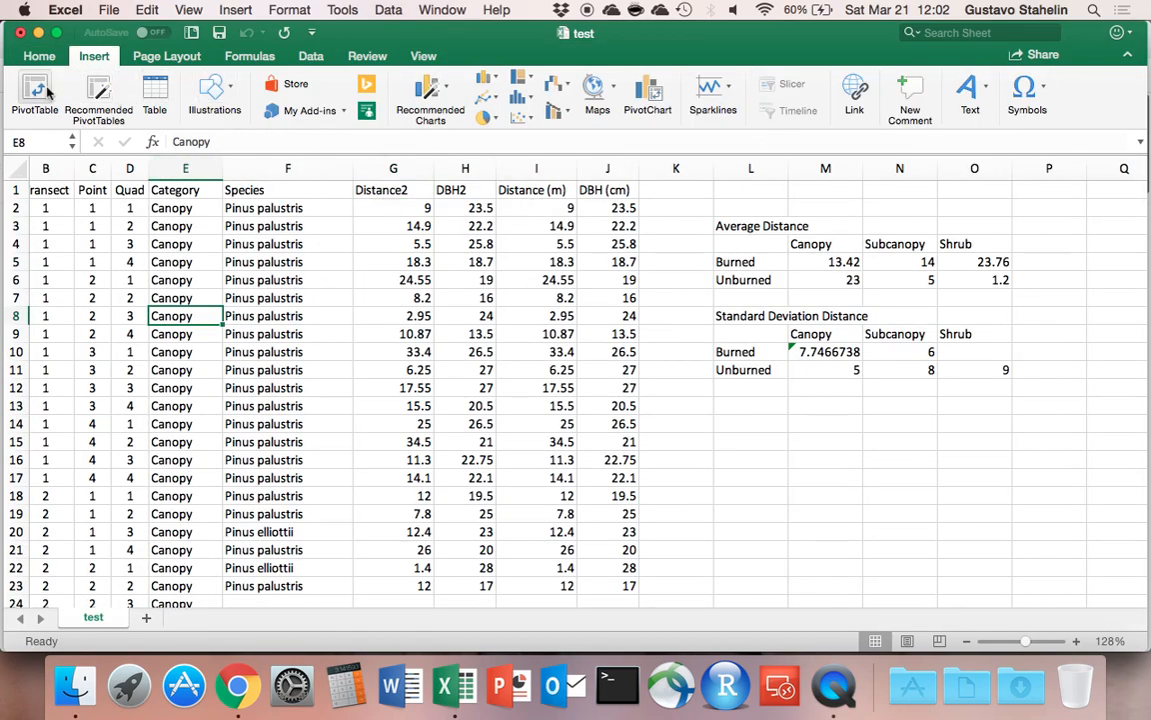
left_click(48, 90)
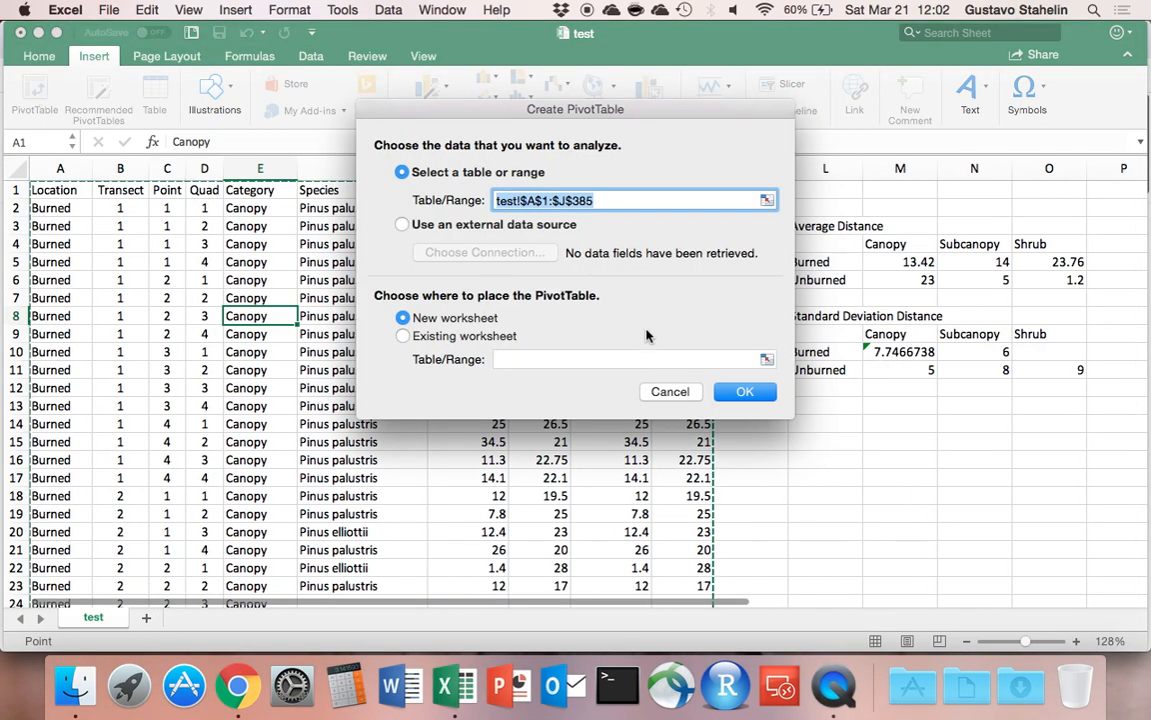
left_click(741, 391)
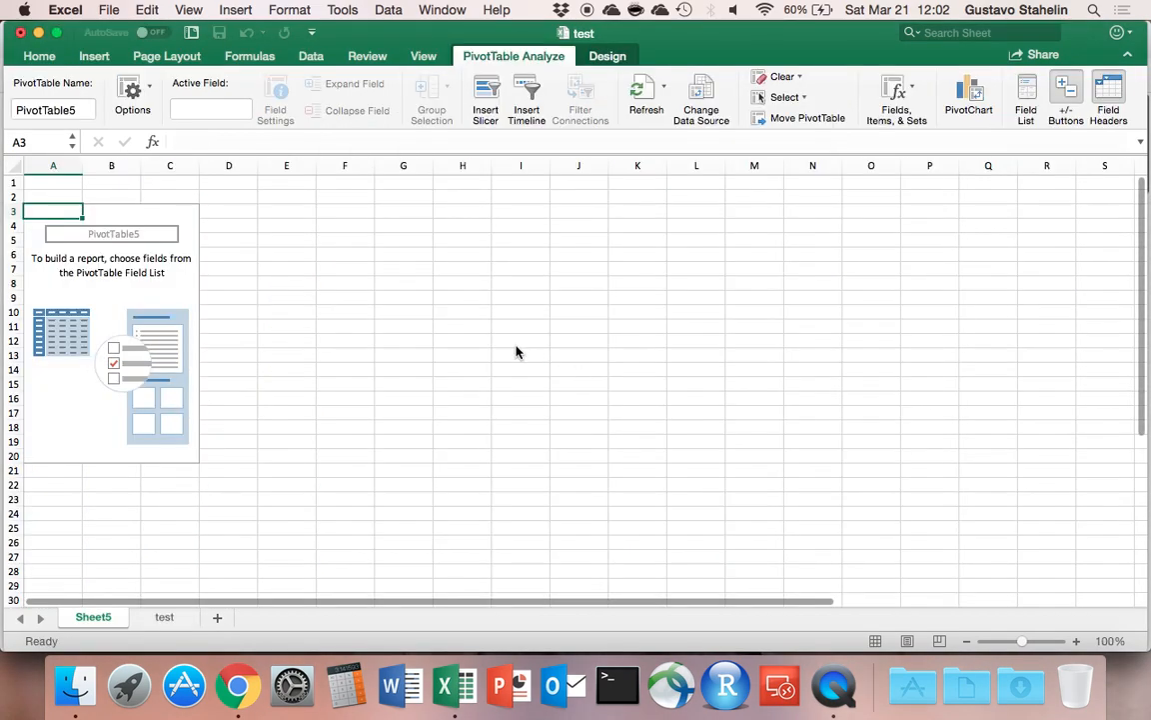
Include the Location and Category fields in the new PivotTable.
left_click(922, 247)
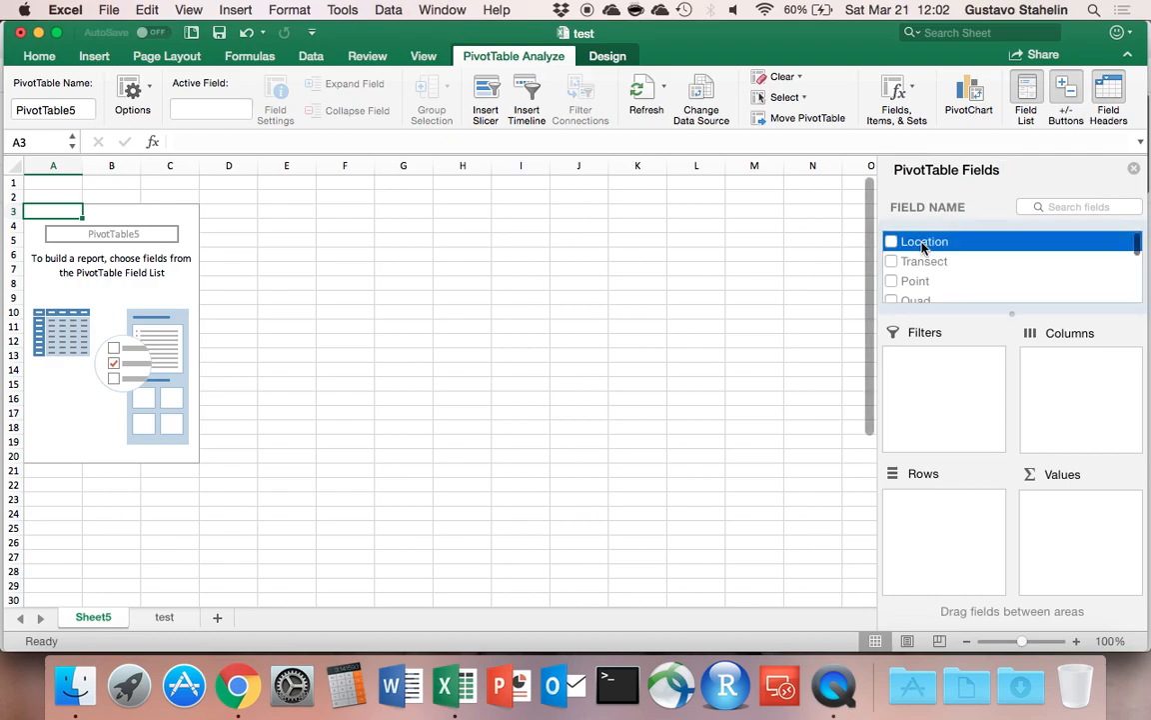
left_click(891, 245)
scroll(893, 254, "down", 3)
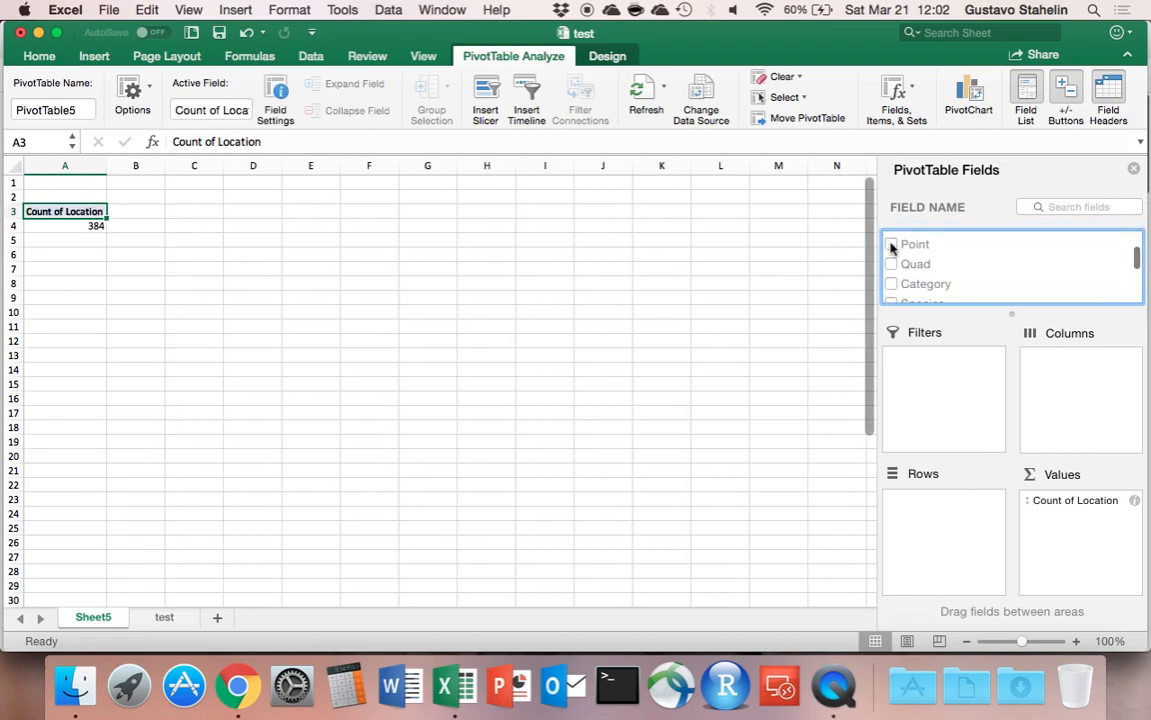
left_click(892, 260)
scroll(895, 275, "down", 2)
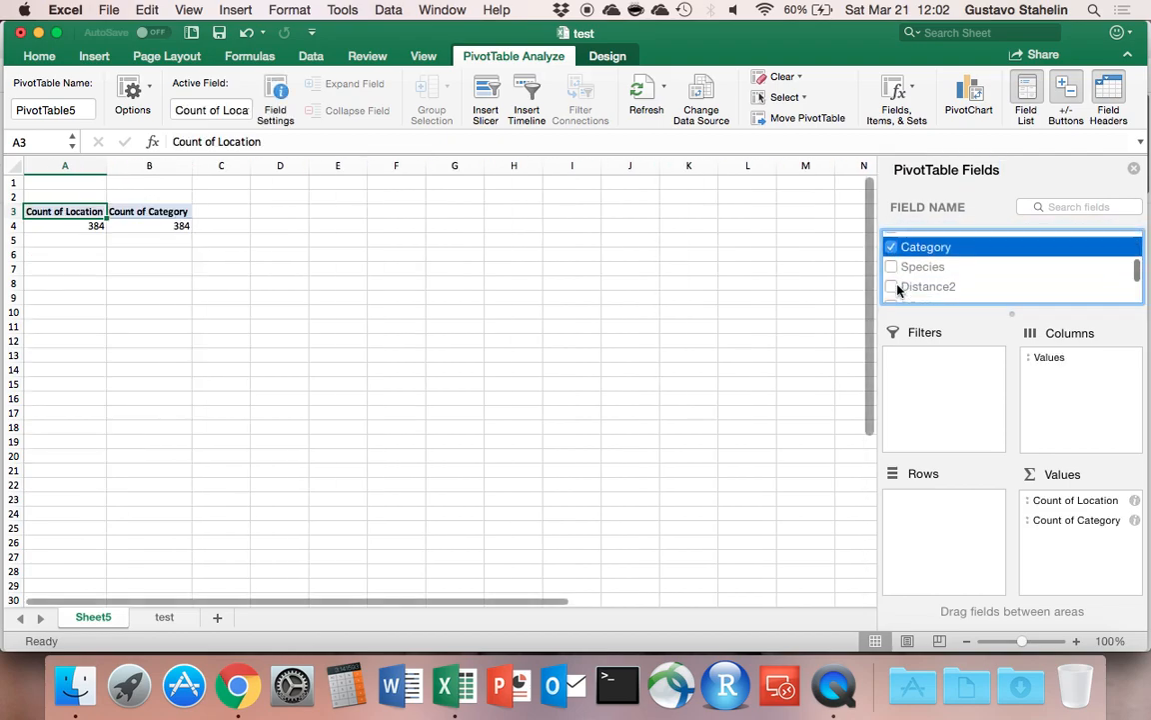
scroll(897, 290, "up", 2)
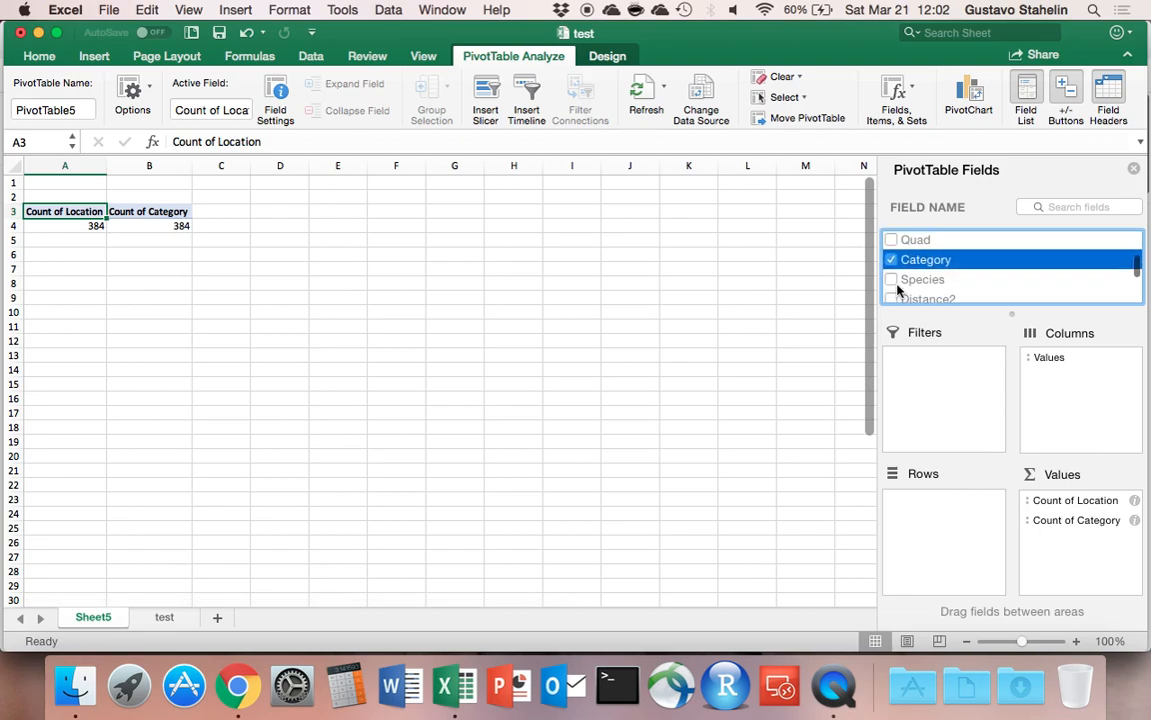
scroll(898, 290, "down", 2)
scroll(898, 290, "up", 2)
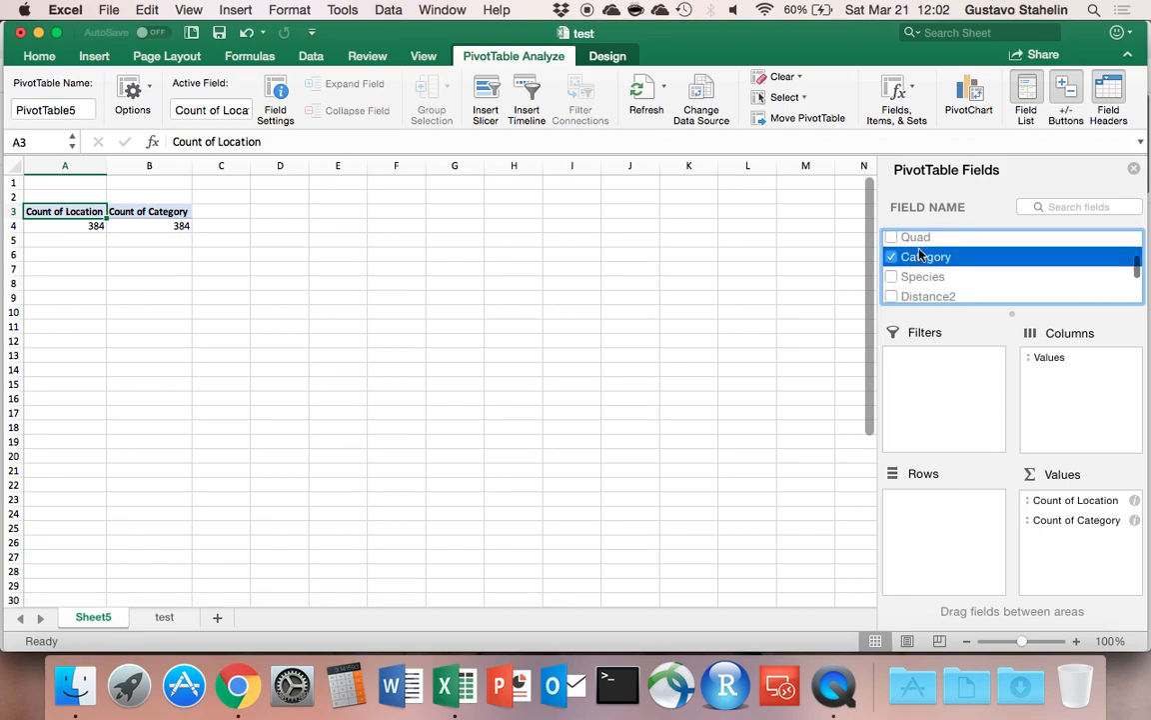
Add Category to the PivotTable's rows, with Location nested below it.
left_click_drag(918, 265, 954, 459)
scroll(924, 291, "up", 3)
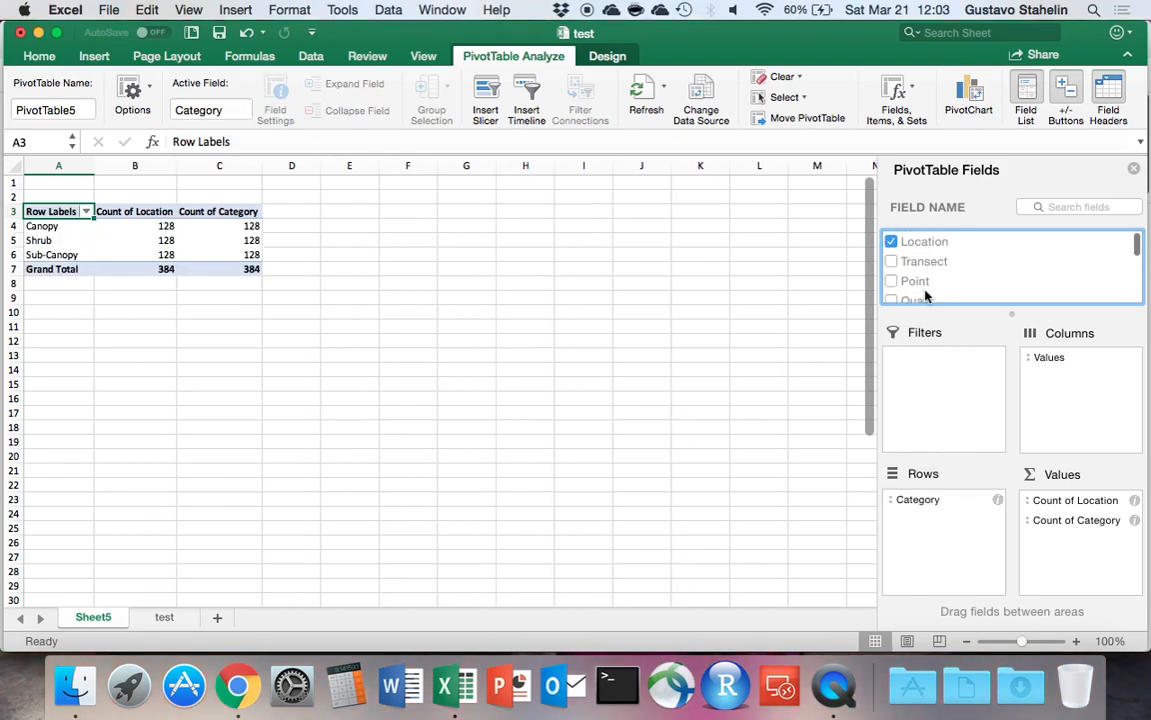
left_click_drag(911, 250, 928, 500)
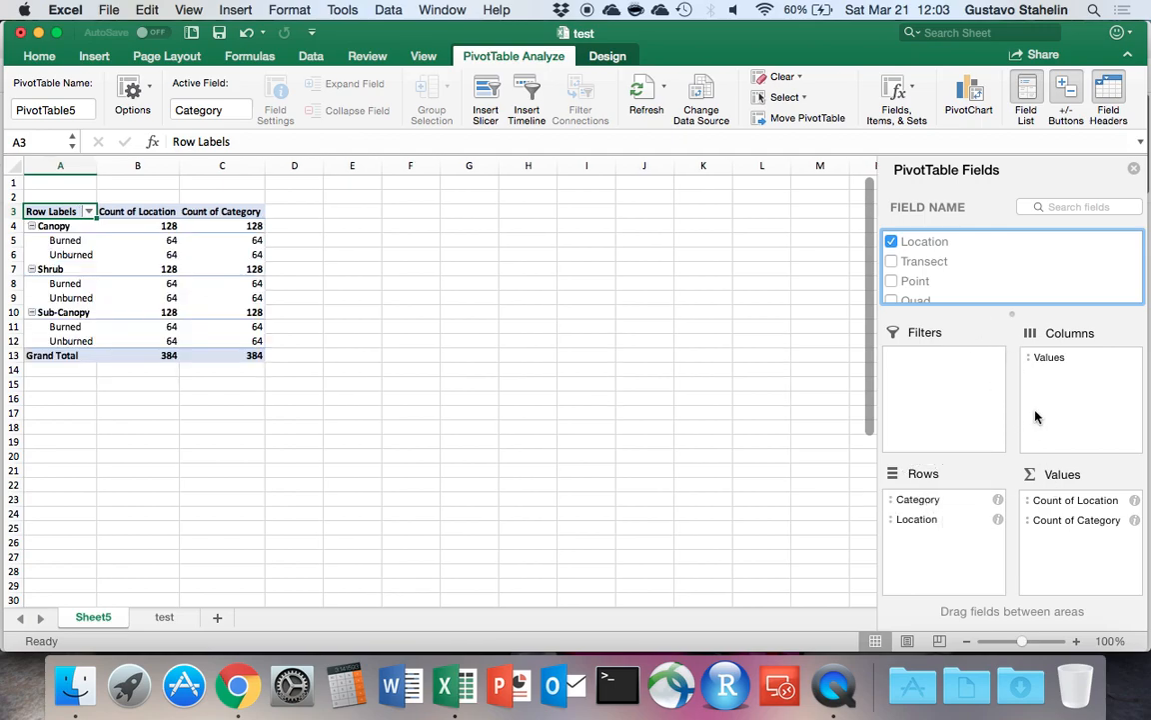
Summarize the Location and Category value fields by Average instead of Count.
left_click(1135, 501)
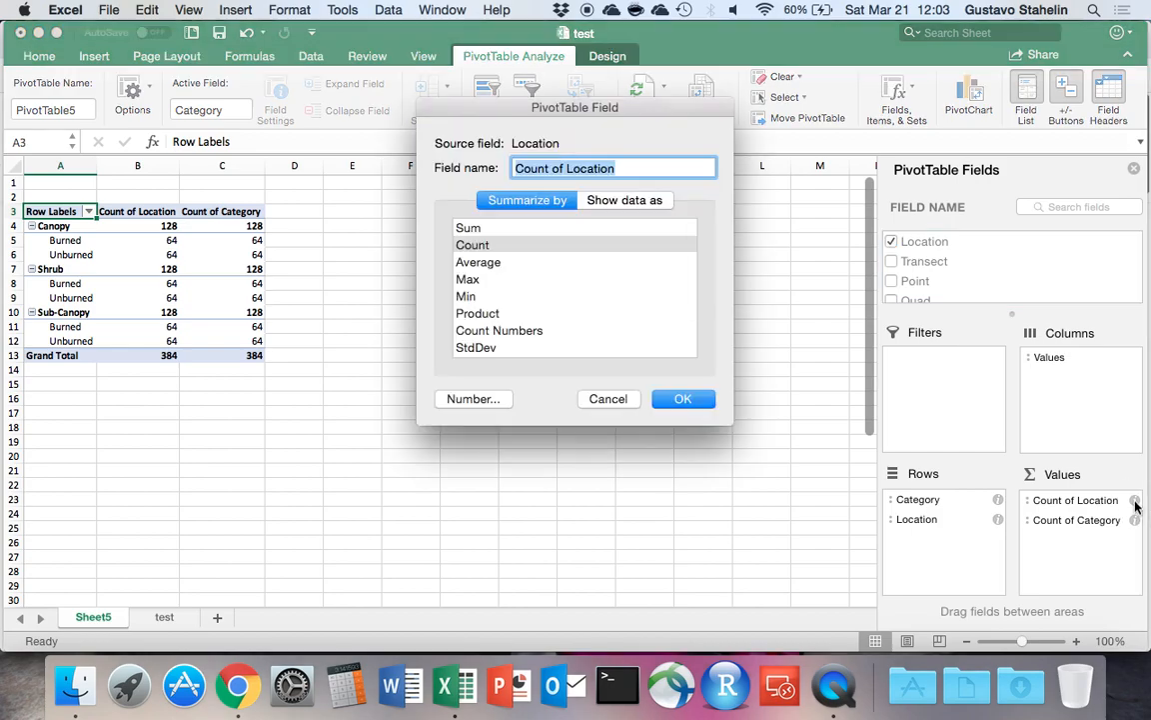
left_click(507, 262)
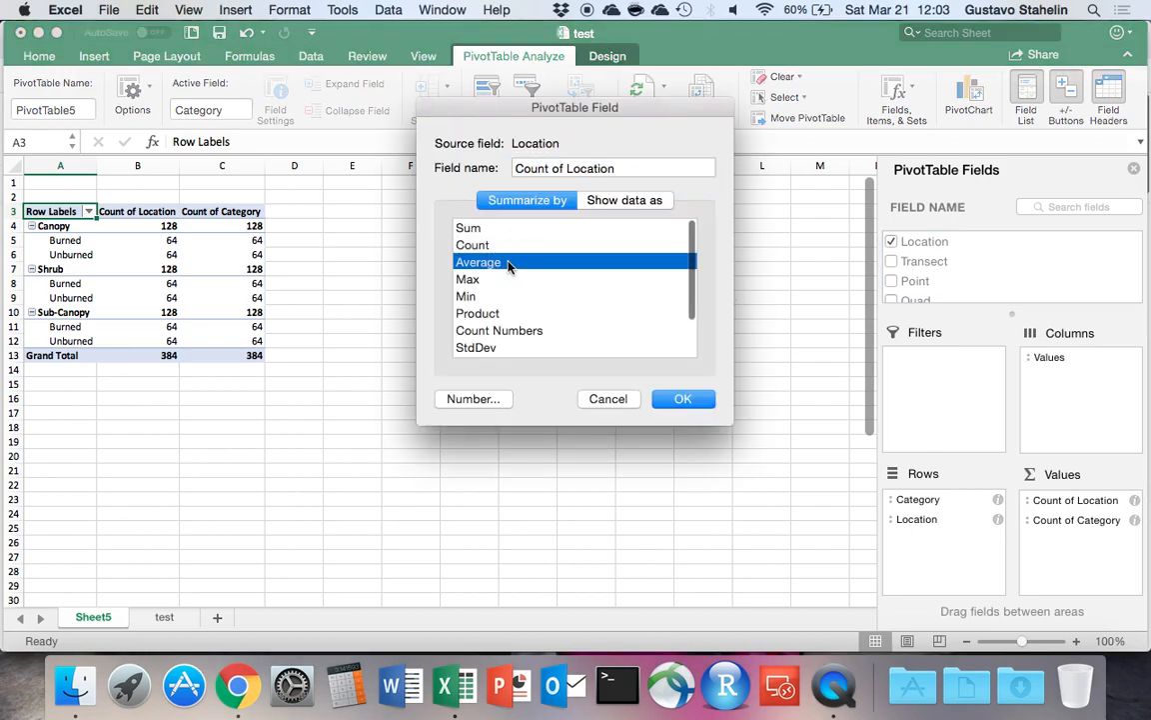
left_click(682, 398)
left_click(1134, 519)
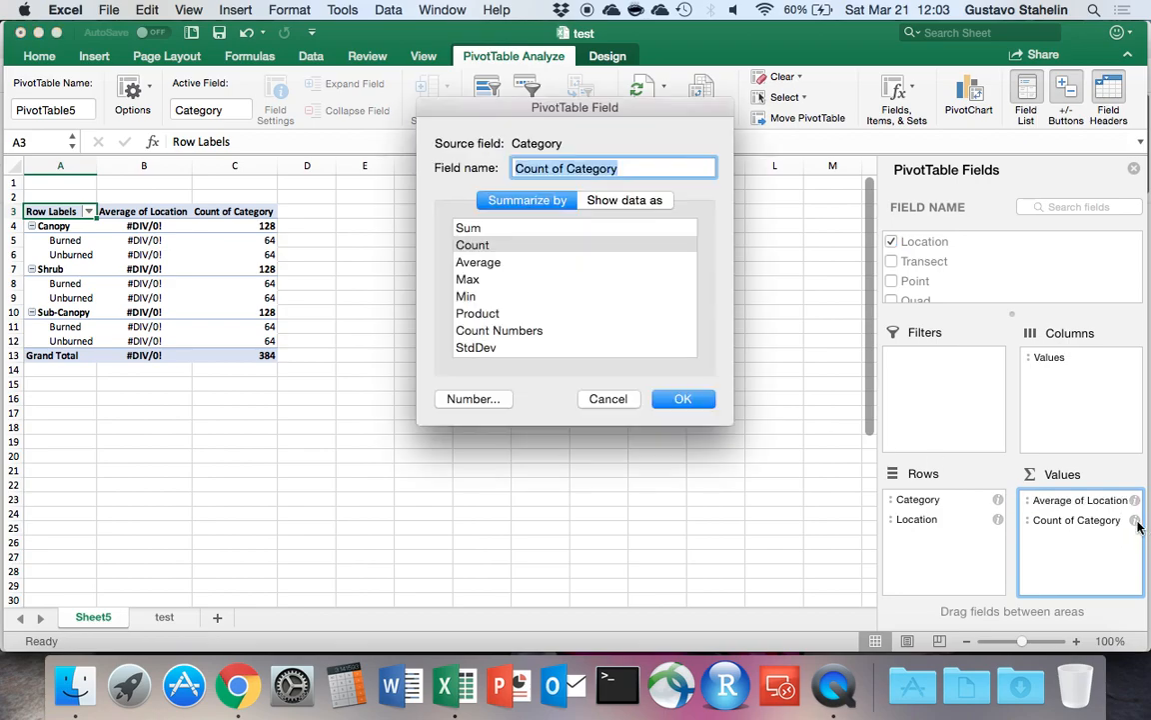
left_click(504, 263)
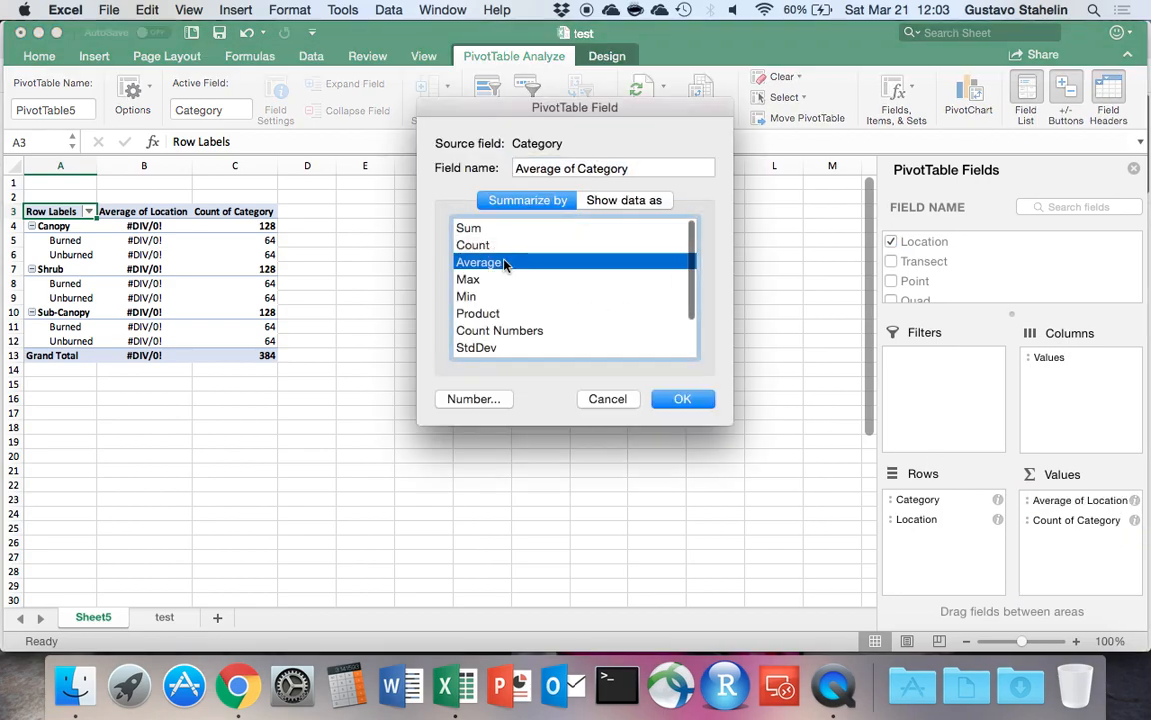
left_click(683, 399)
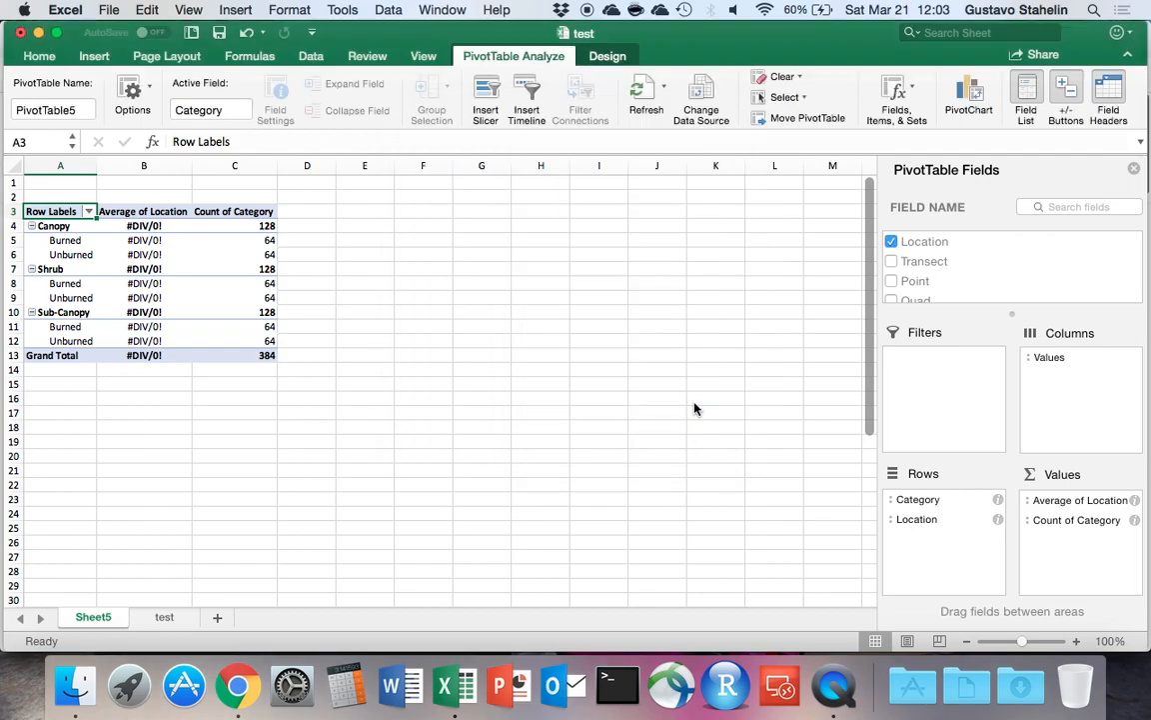
Remove the Location and Category averages from the PivotTable's values, keeping both fields in the rows.
left_click(1130, 502)
left_click(1056, 608)
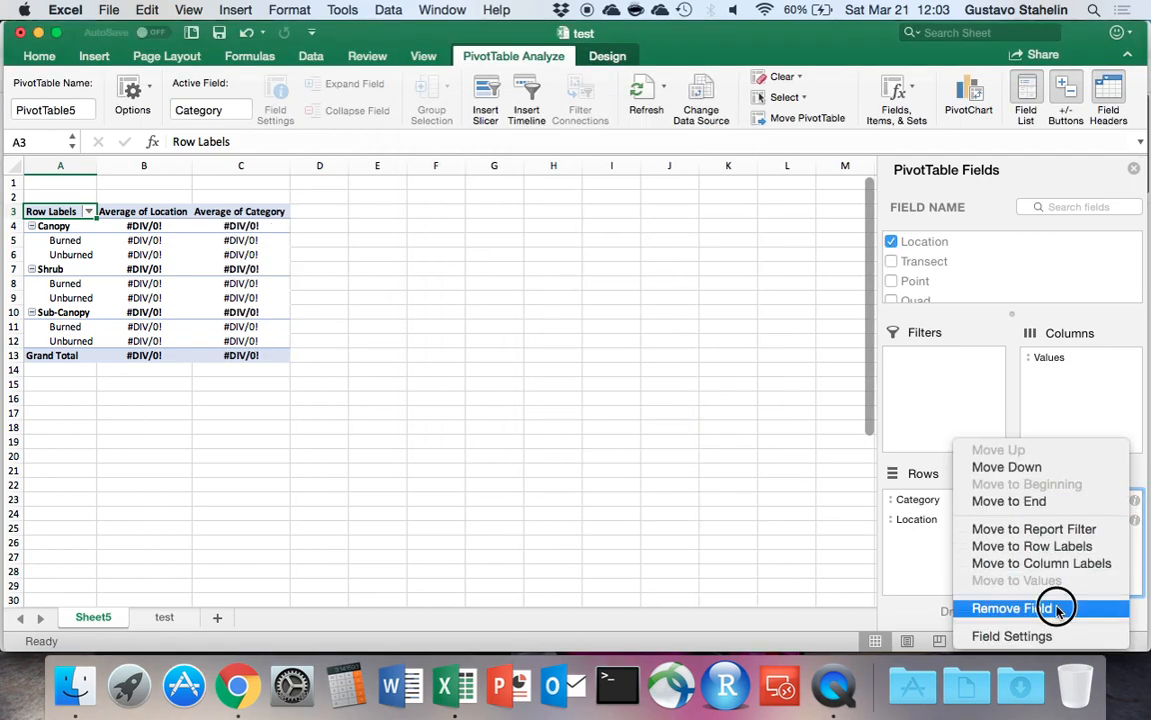
left_click(1086, 507)
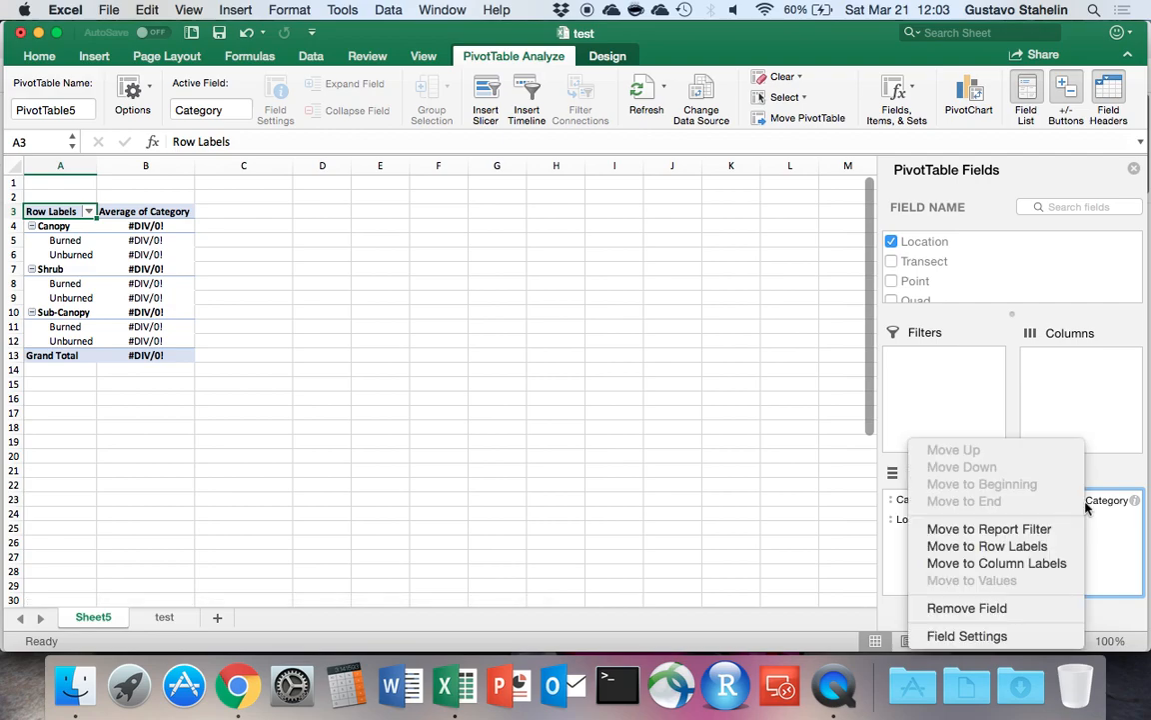
left_click(1009, 608)
Add the Distance2, DBH2, Distance (m) and DBH (cm) fields to the PivotTable's values.
scroll(933, 290, "down", 3)
scroll(934, 289, "down", 3)
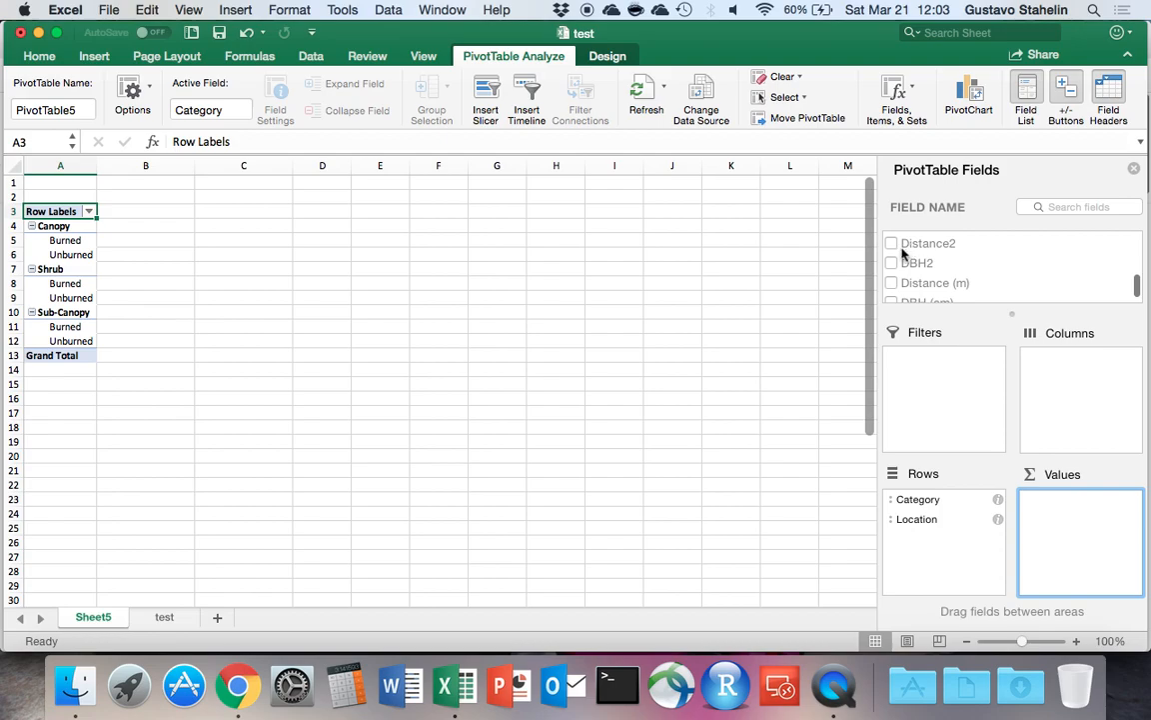
left_click(892, 244)
left_click(892, 262)
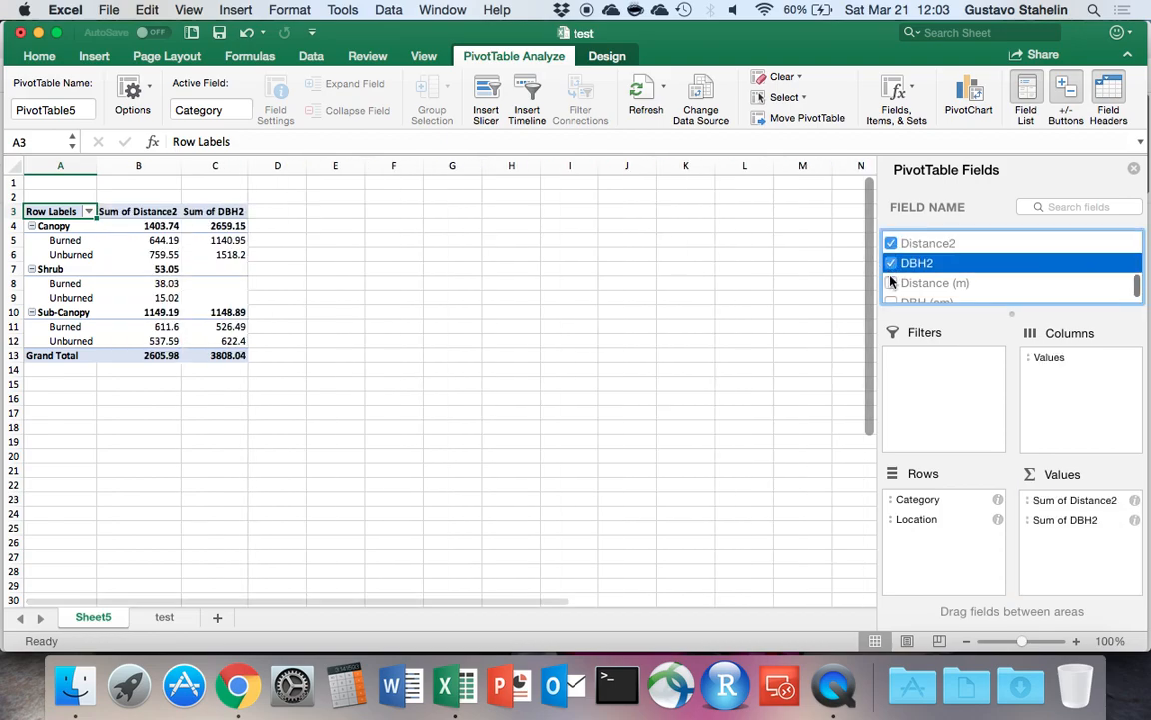
left_click(892, 282)
left_click(891, 291)
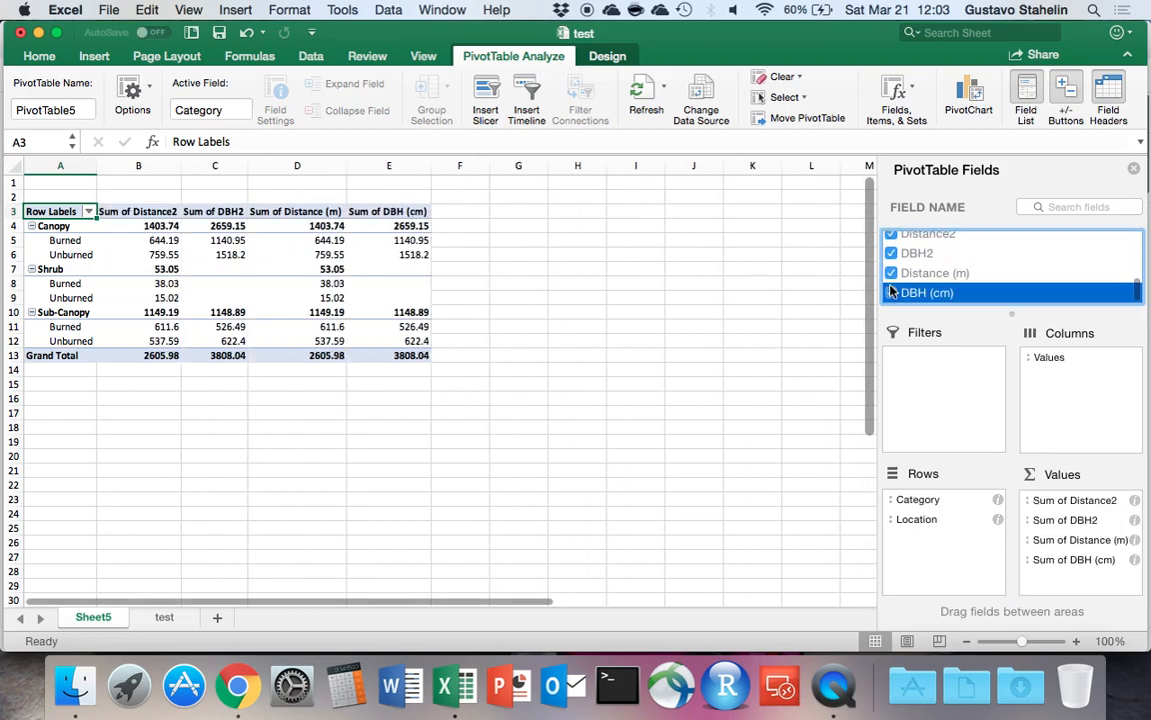
Summarize the Distance2 and DBH2 value fields by Average instead of Sum.
left_click(1135, 502)
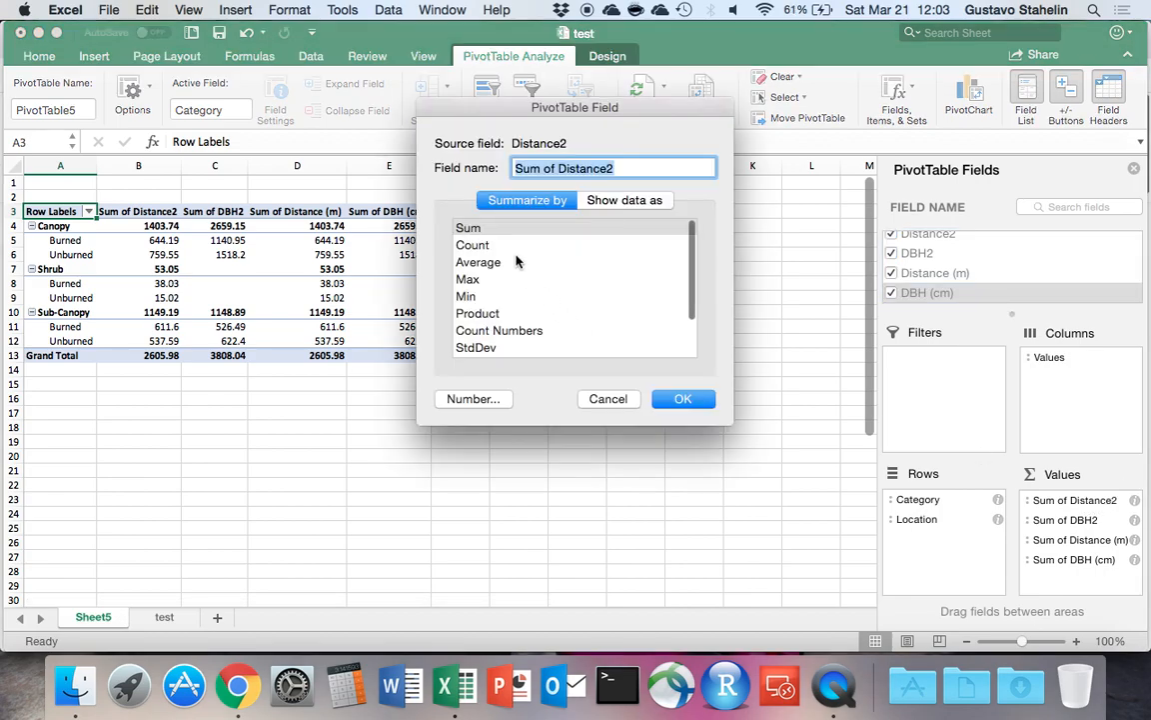
left_click(516, 262)
left_click(667, 400)
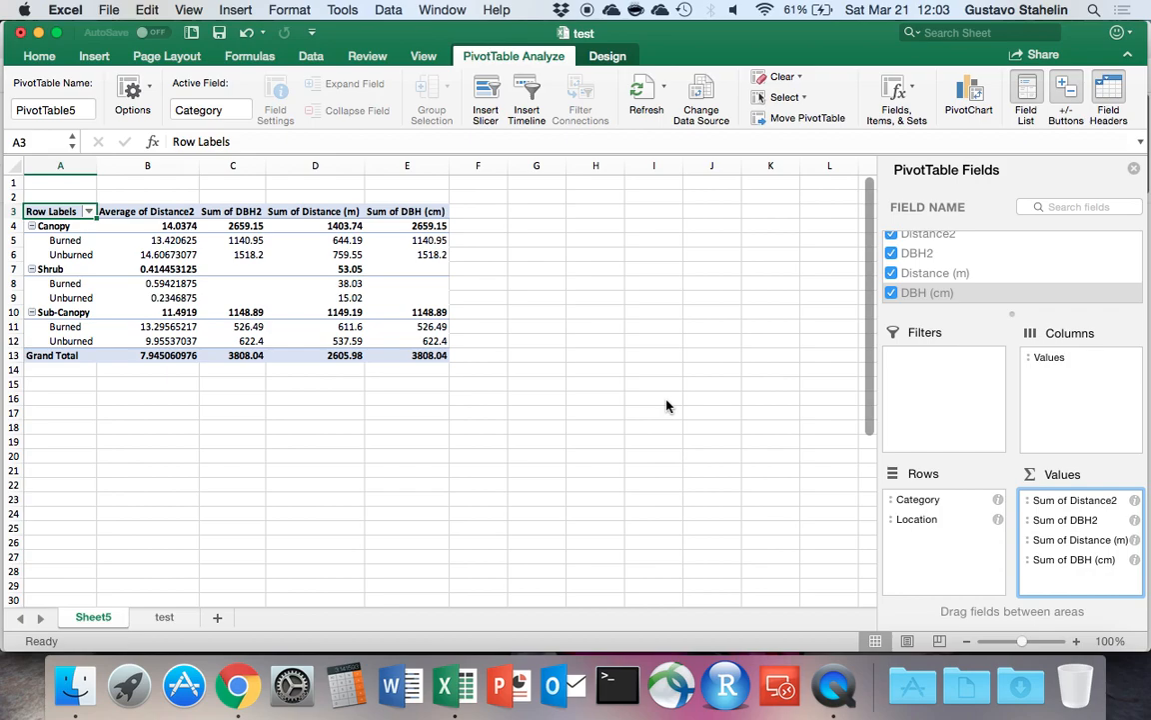
left_click(1134, 520)
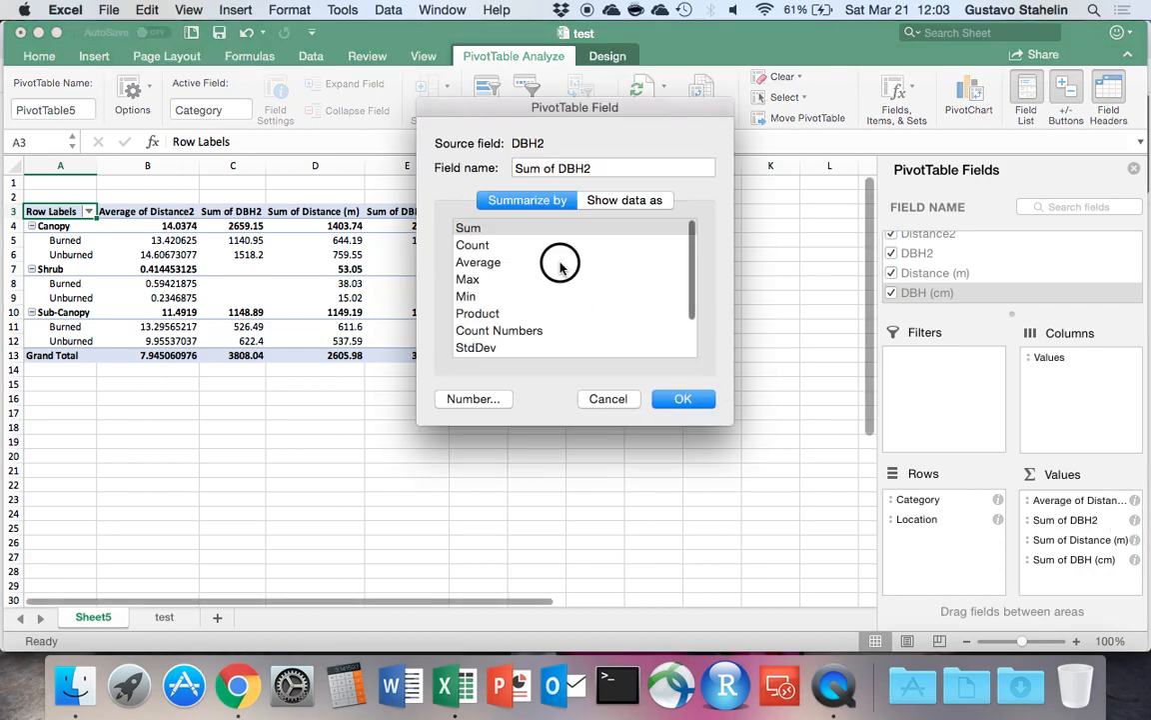
left_click(580, 261)
left_click(671, 400)
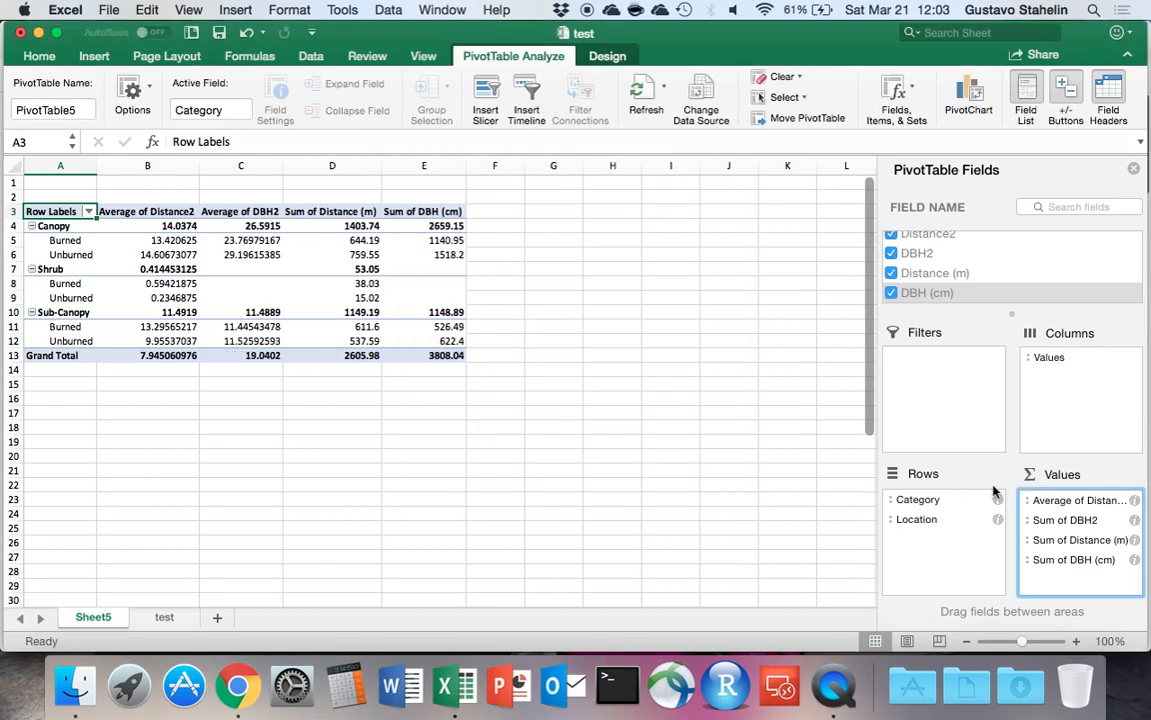
Summarize Distance (m) and DBH (cm) by StdDev, and place the Distance (m) deviation directly after the Distance2 average.
left_click(1134, 540)
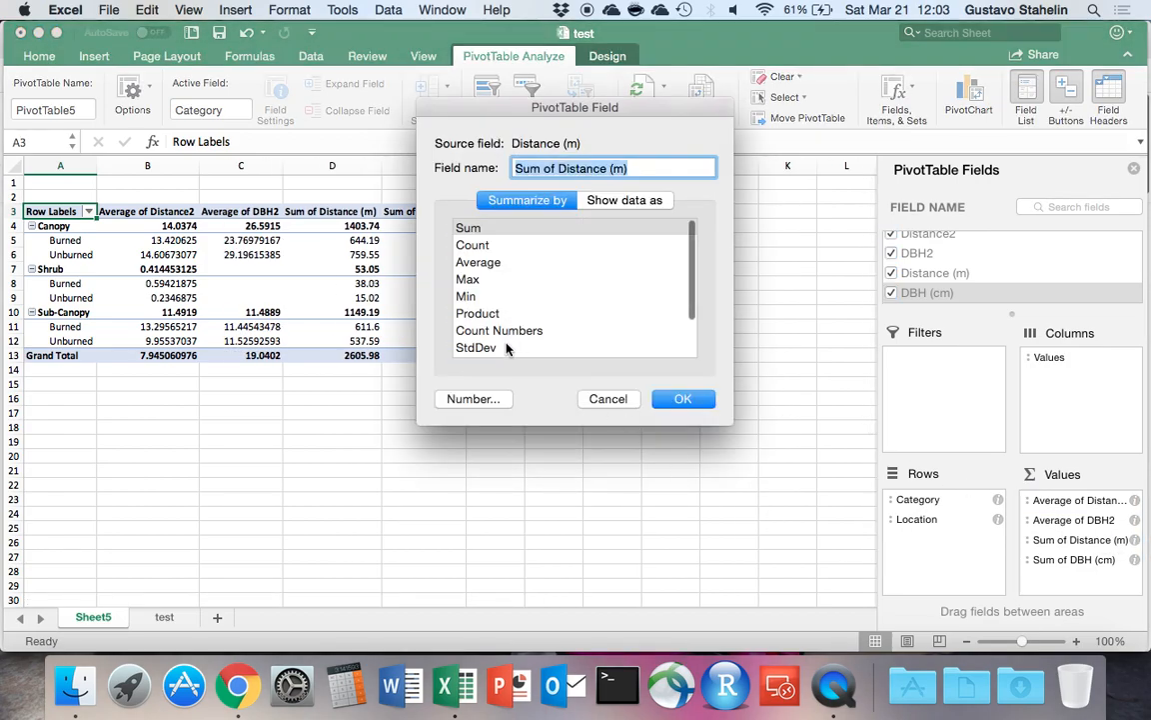
left_click(506, 346)
left_click(683, 399)
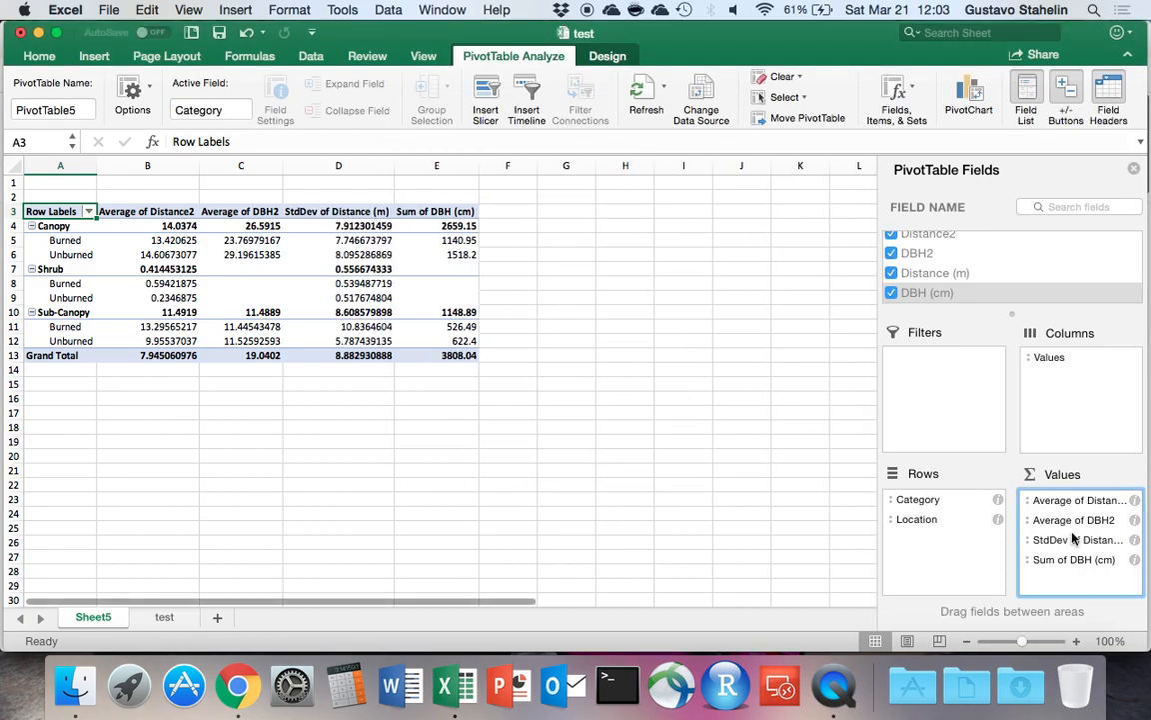
left_click(1134, 559)
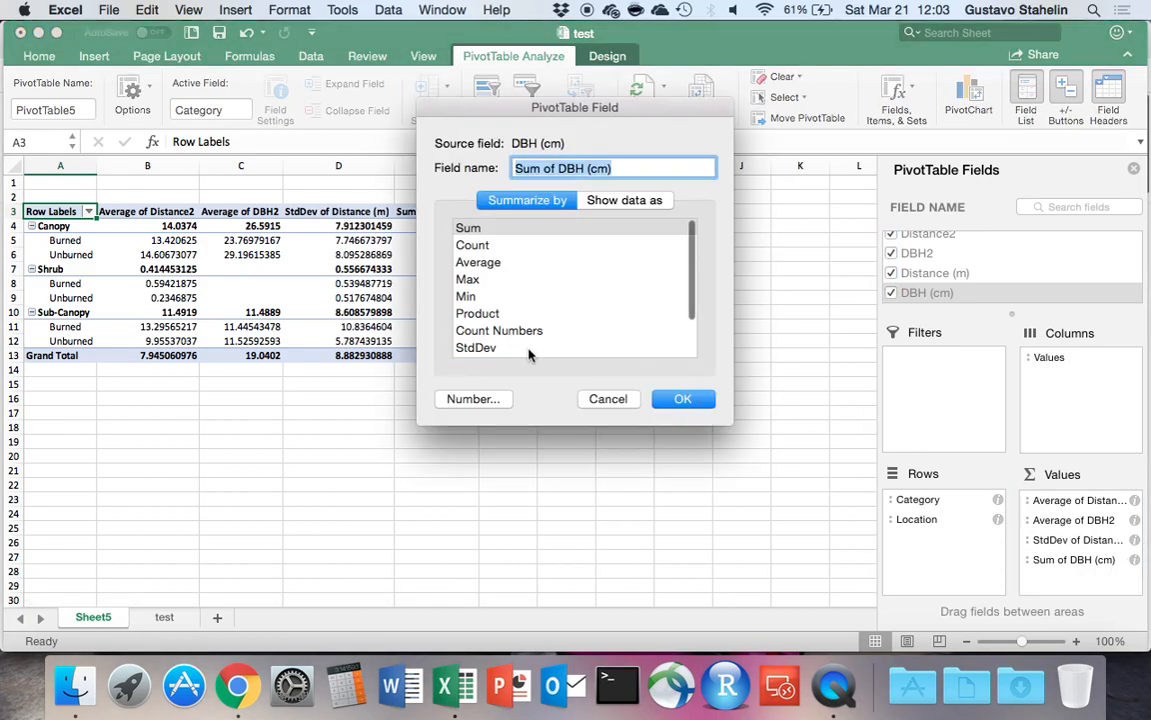
left_click(527, 348)
left_click(683, 399)
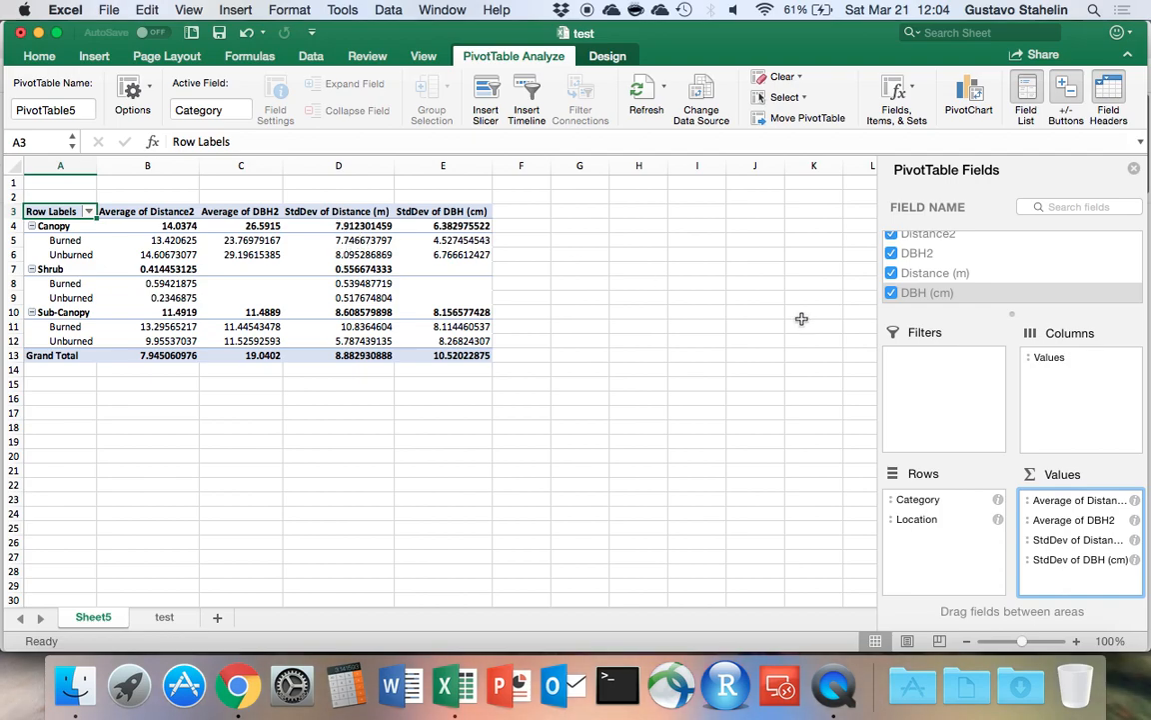
left_click(1072, 544)
left_click_drag(1072, 545, 1073, 515)
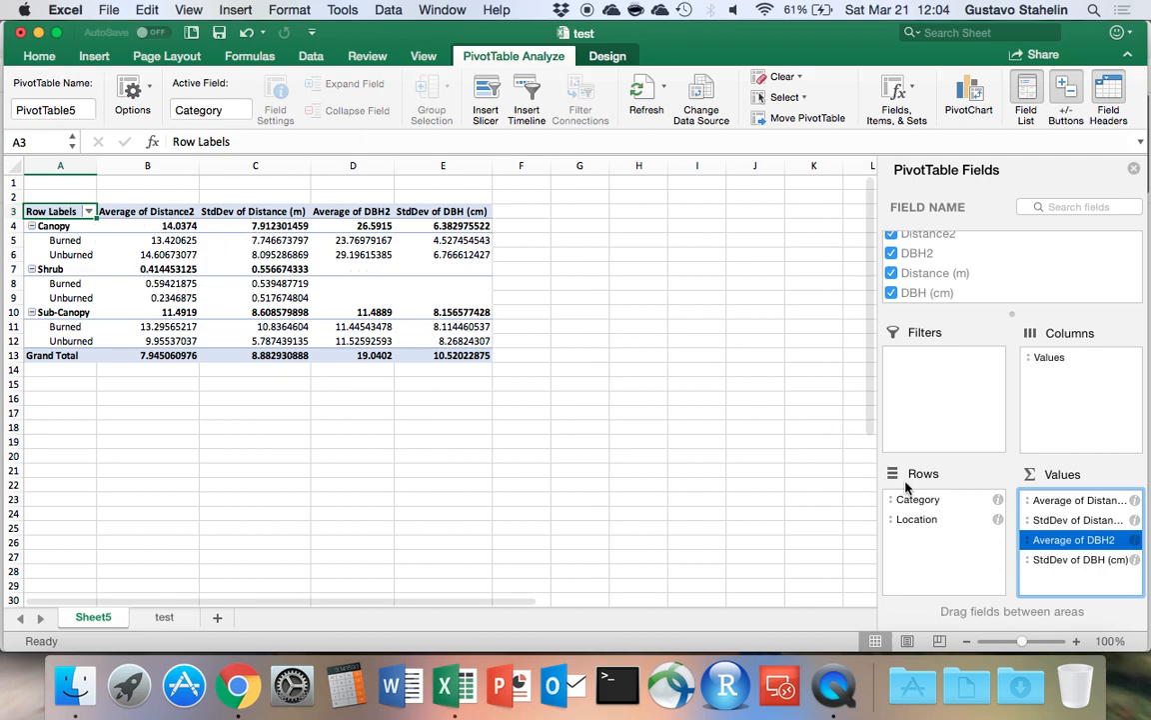
Try Location as the outer row field with Category nested below it, and switch the row order back.
left_click(916, 519)
left_click(923, 505)
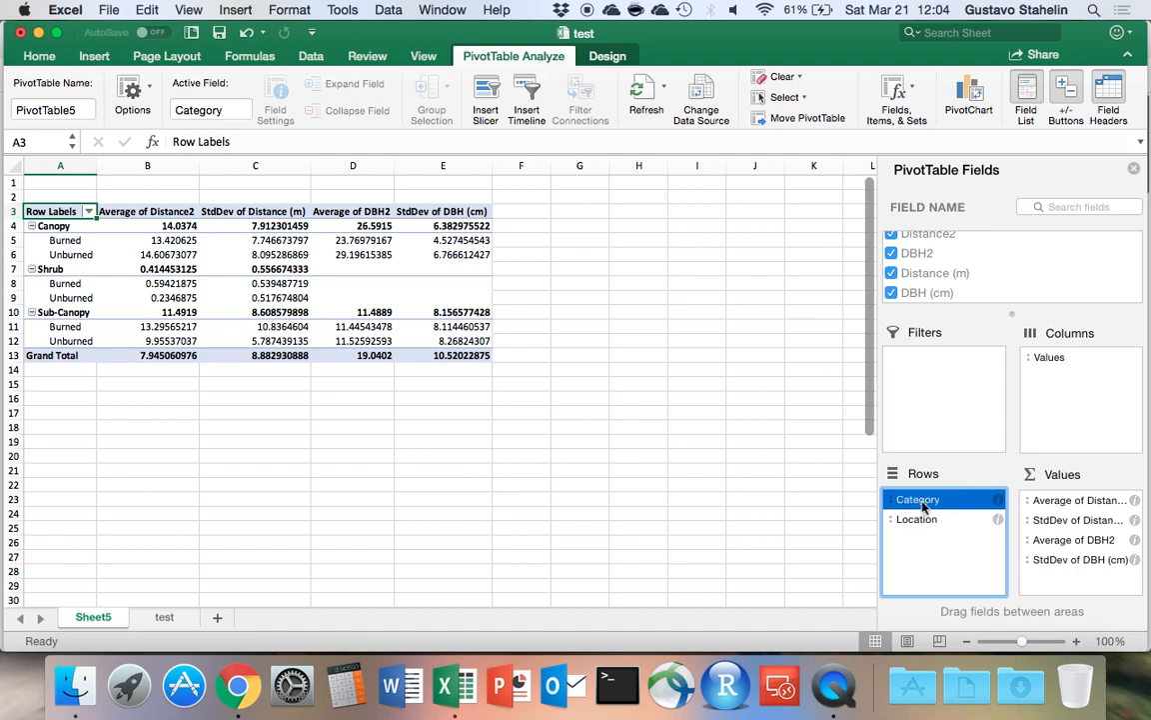
left_click(925, 522)
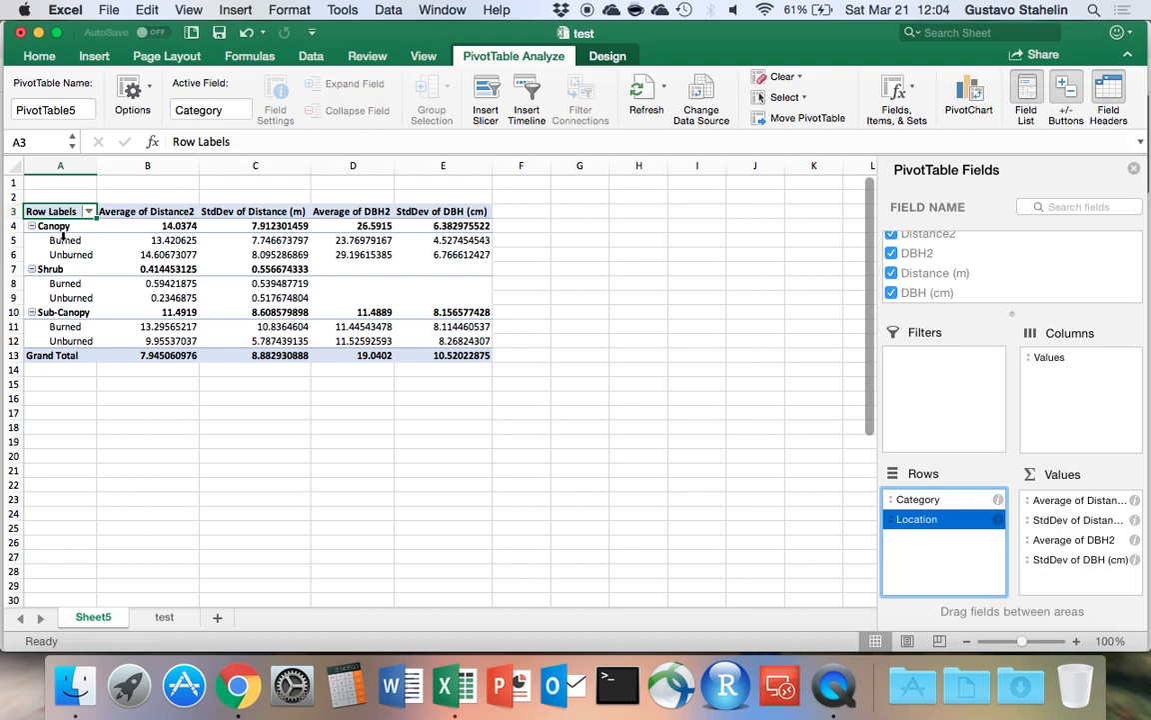
left_click(919, 521)
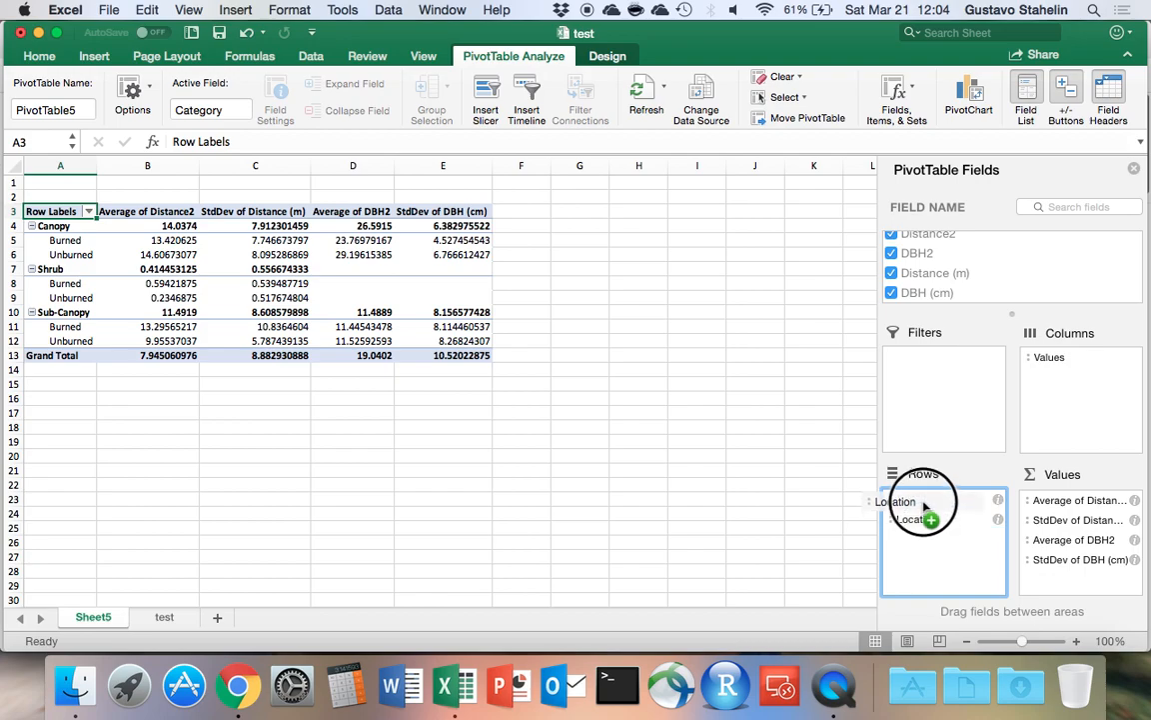
left_click(924, 503)
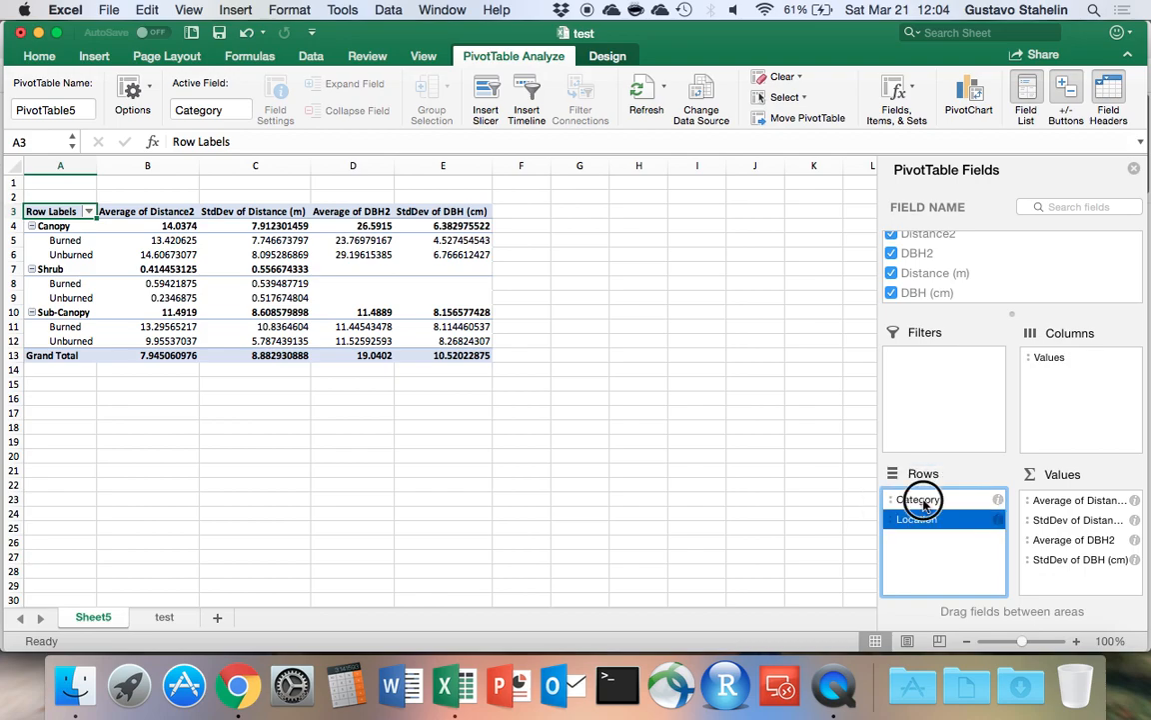
left_click_drag(925, 503, 924, 532)
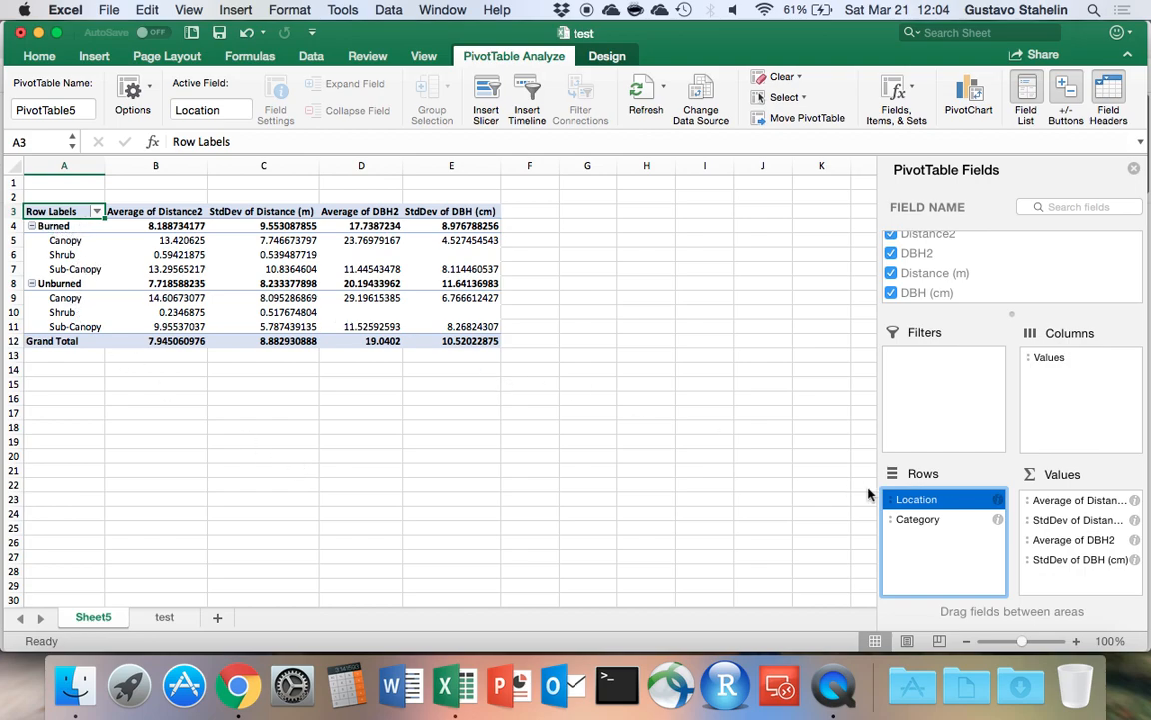
left_click_drag(916, 499, 938, 532)
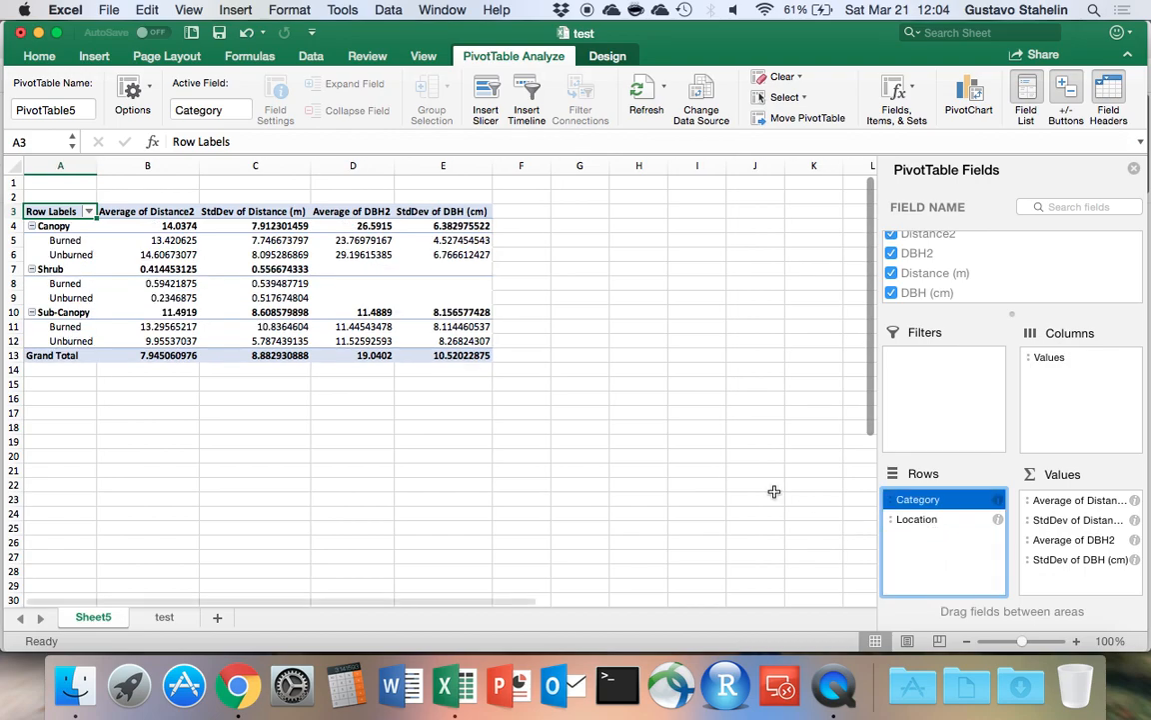
Copy the Average Distance and Standard Deviation Distance tables in L3:O11 of the test sheet to Sheet5, starting at B16.
left_click(150, 398)
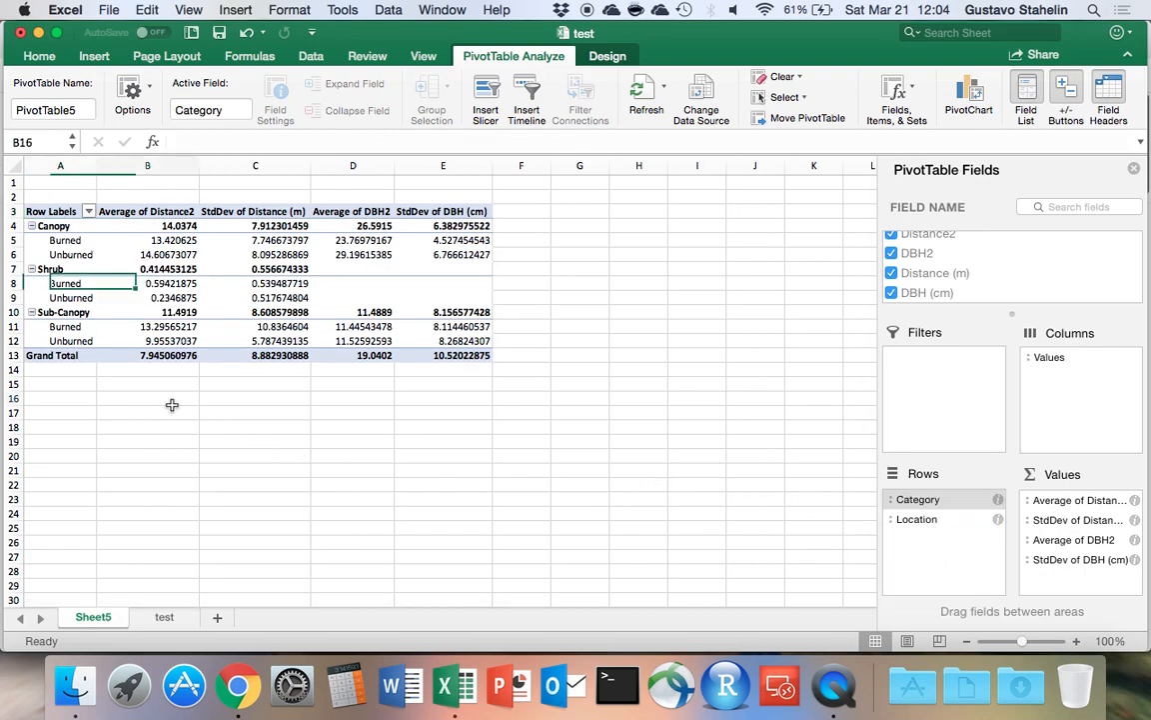
left_click(165, 617)
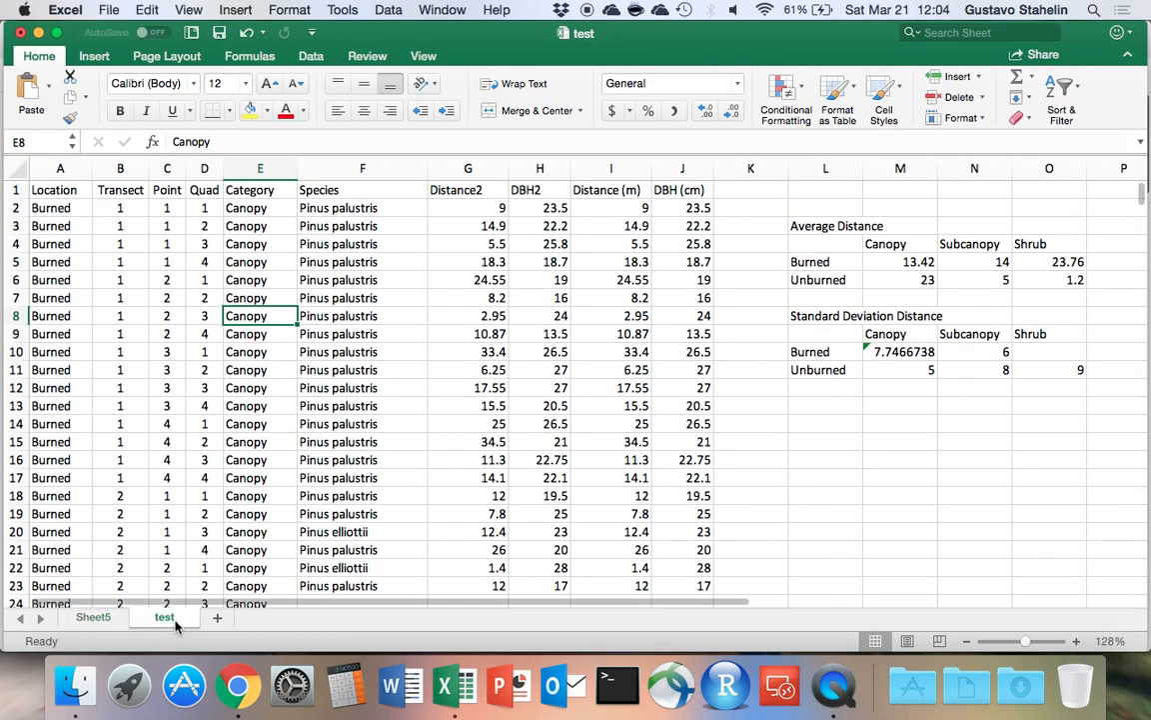
left_click_drag(817, 228, 1049, 376)
key("super+c")
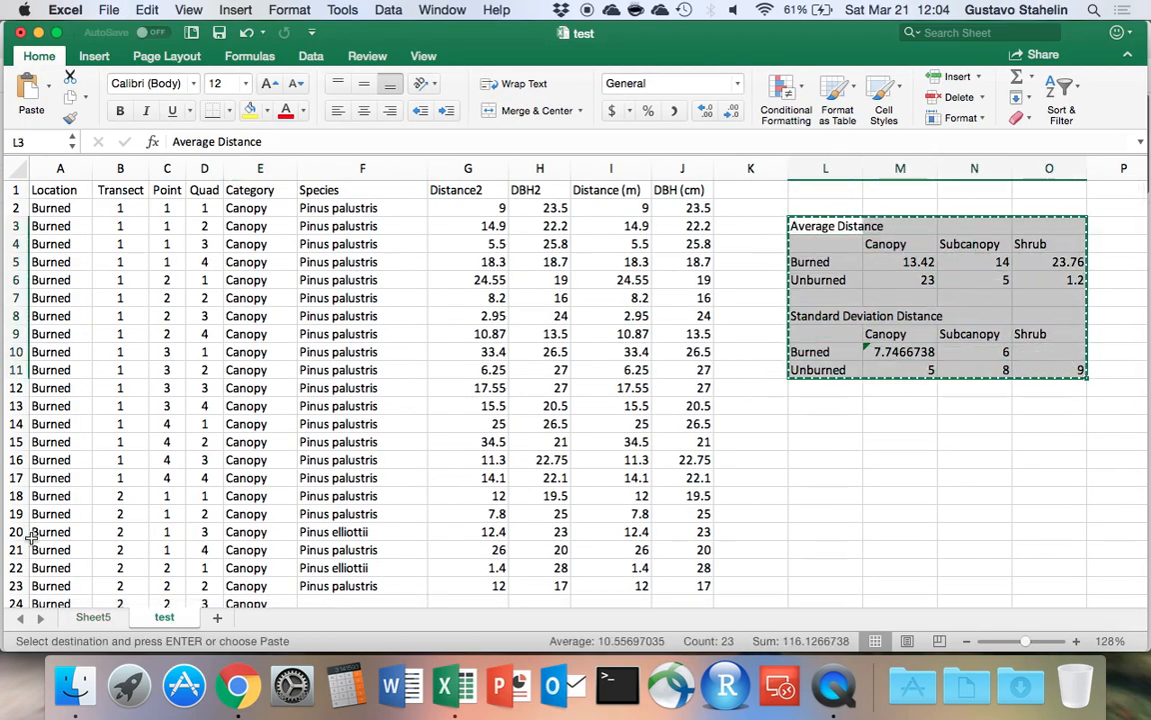
left_click(108, 619)
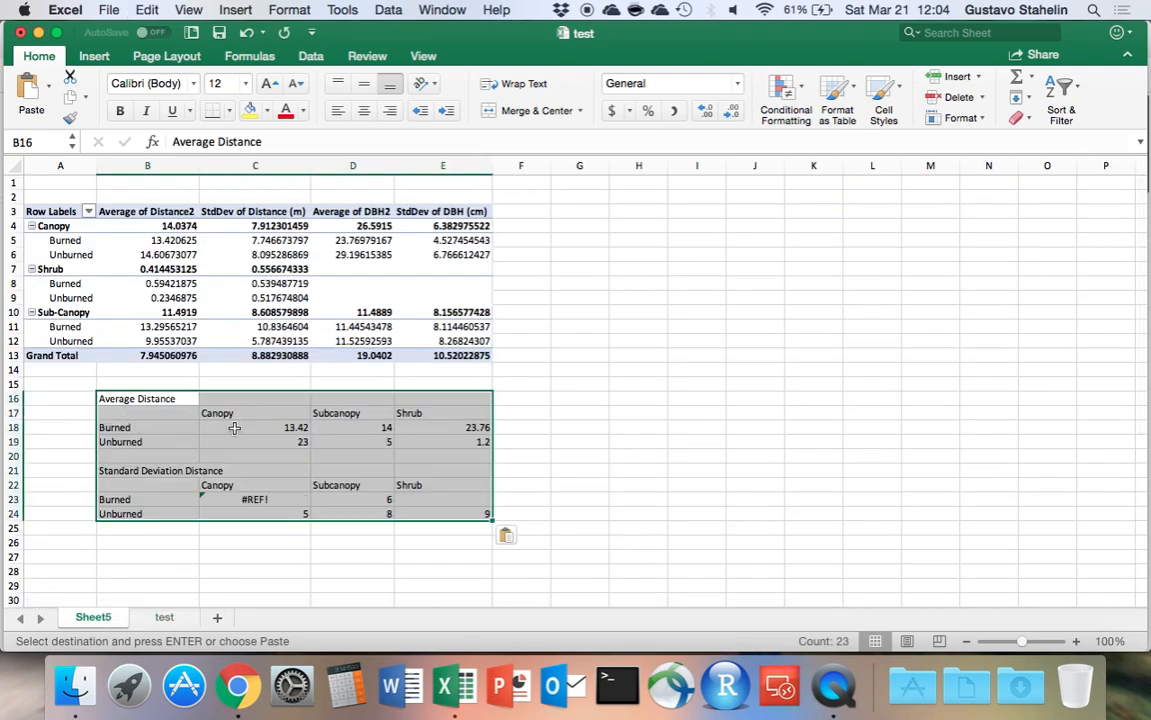
left_click_drag(236, 428, 290, 430)
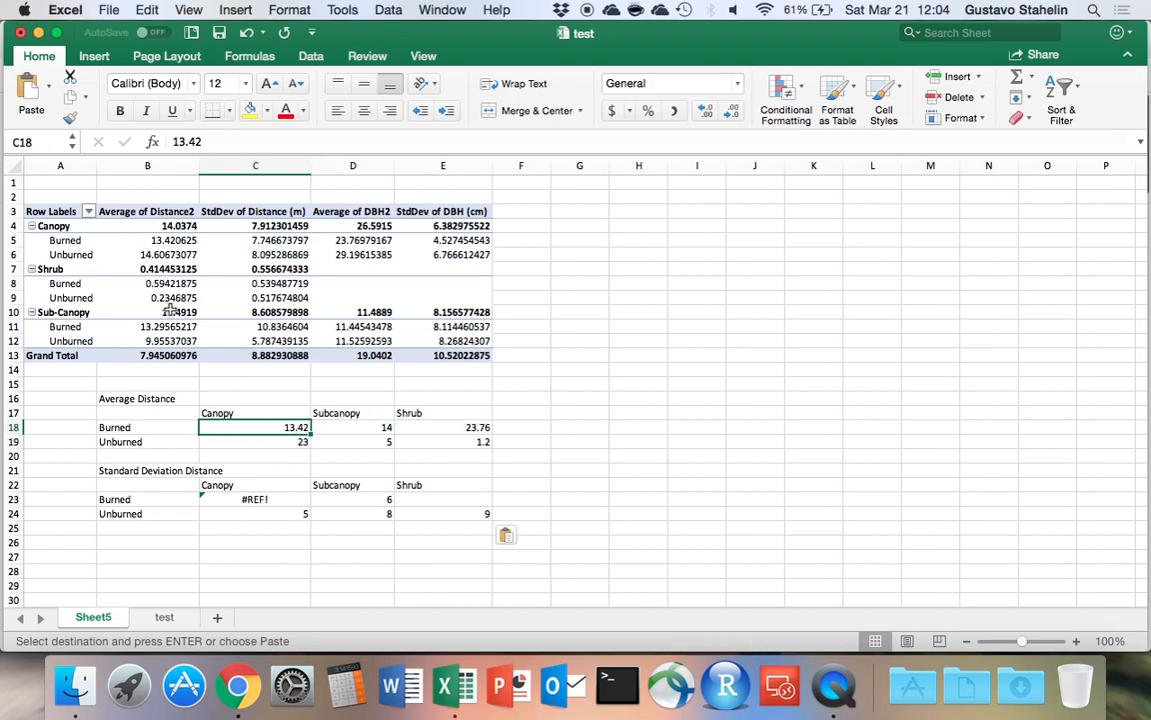
type("13")
key("Escape")
key("Down")
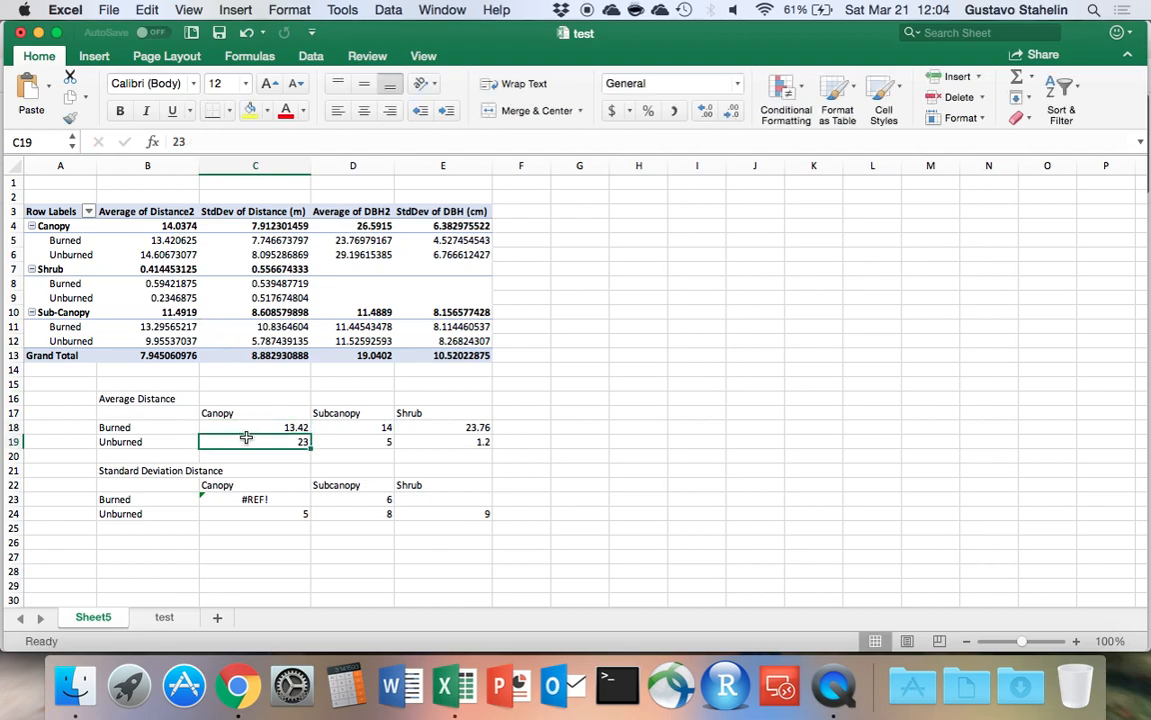